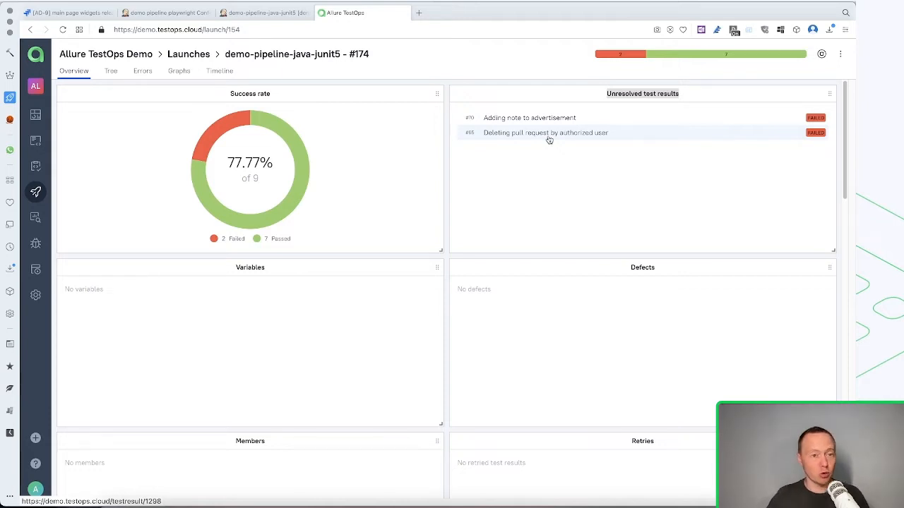
Examine the failed "Adding note to advertisement" result in the launch's tree and filter the test results to those without resolution.
left_click(111, 72)
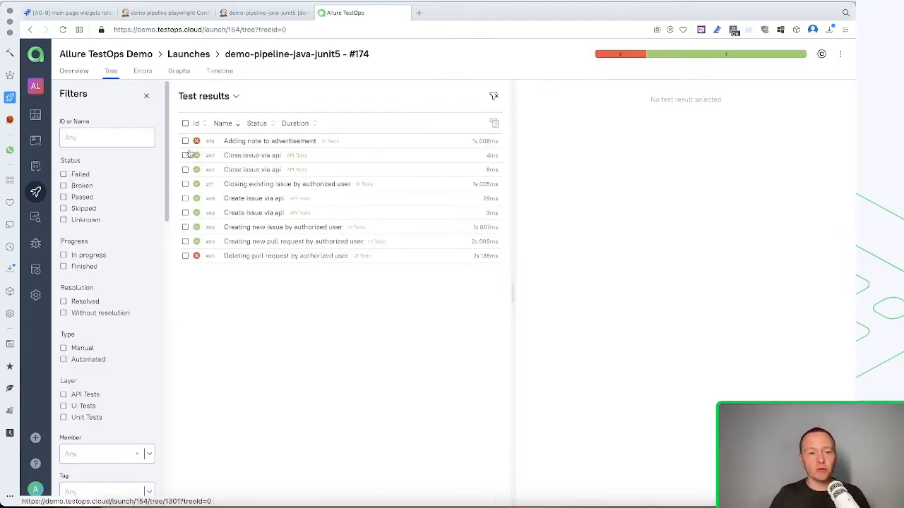
left_click(296, 141)
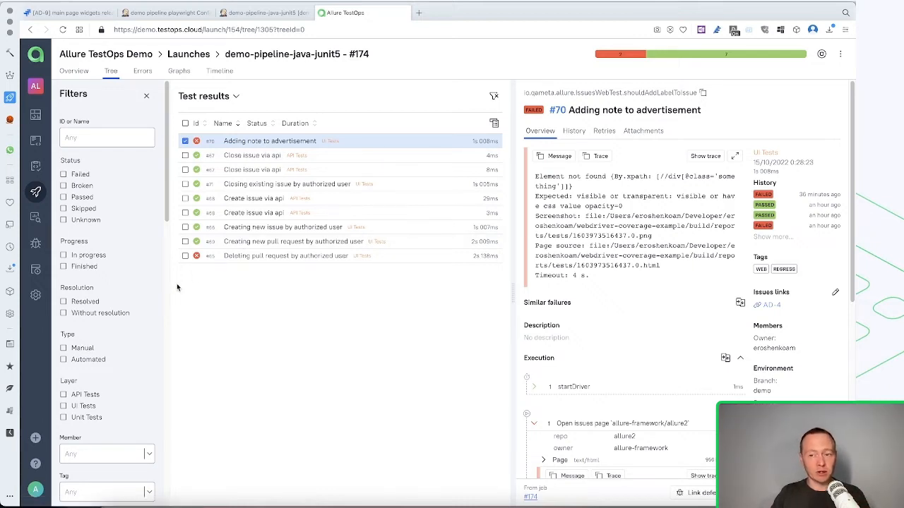
left_click(64, 301)
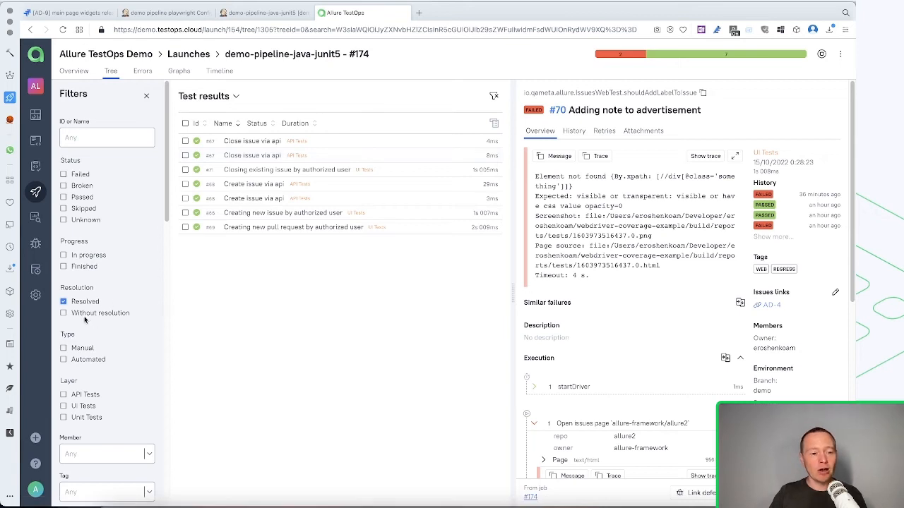
left_click(64, 303)
left_click(64, 313)
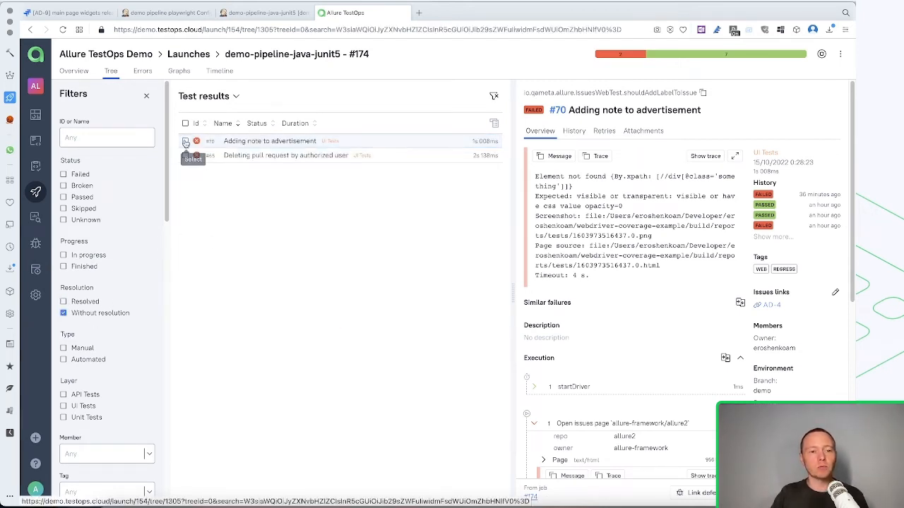
Select all the filtered unresolved test results and submit a rerun for them.
left_click(185, 142)
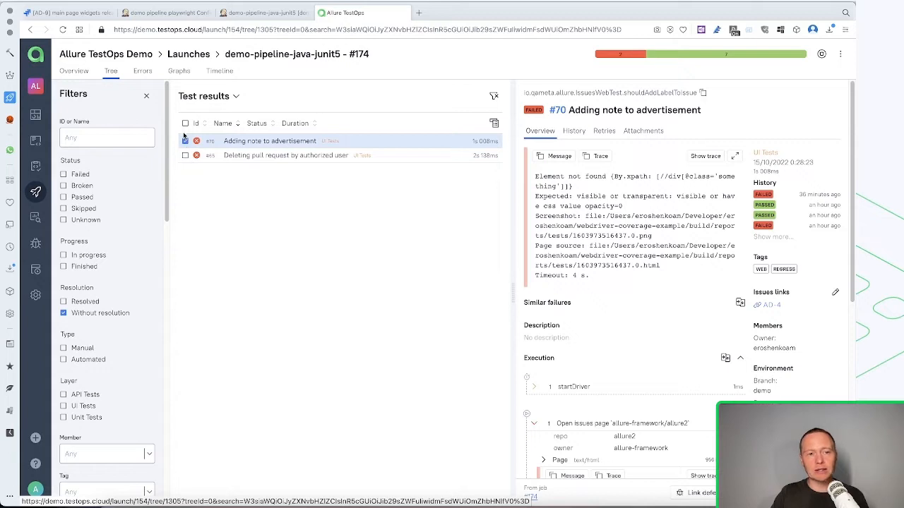
left_click(185, 122)
left_click(493, 123)
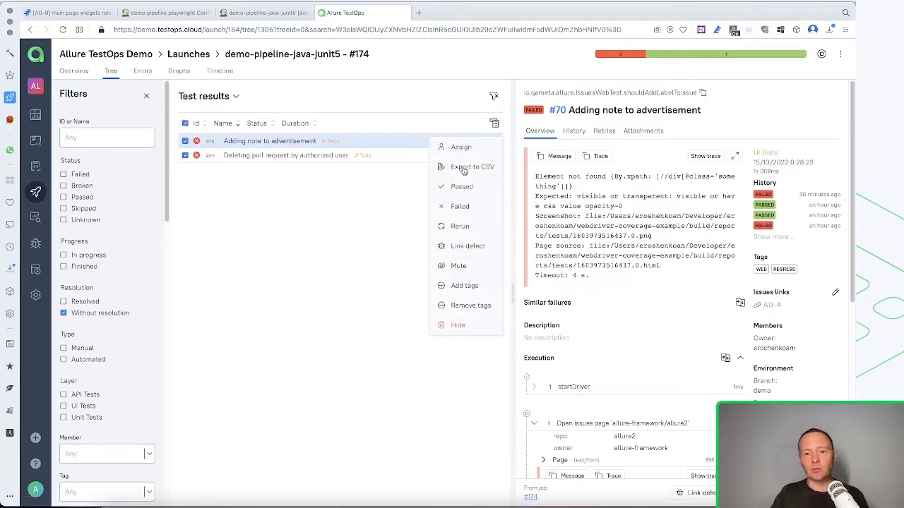
left_click(460, 227)
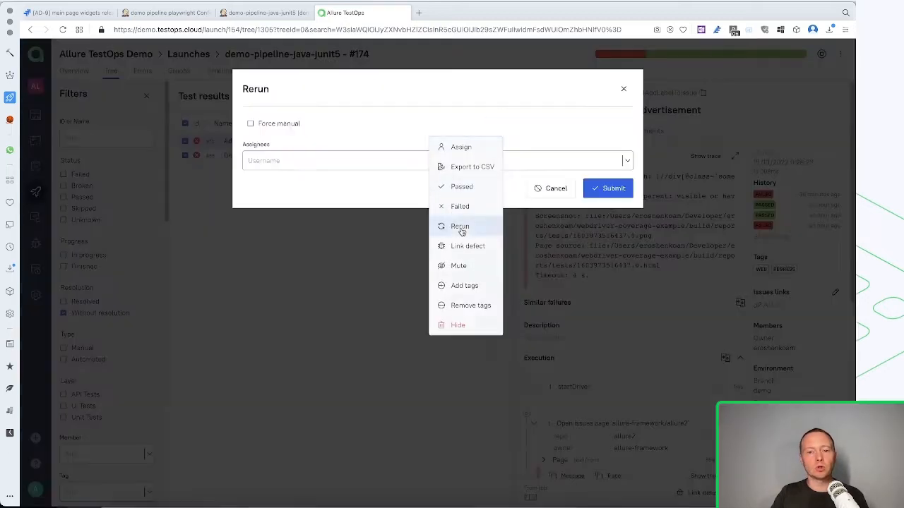
left_click(600, 188)
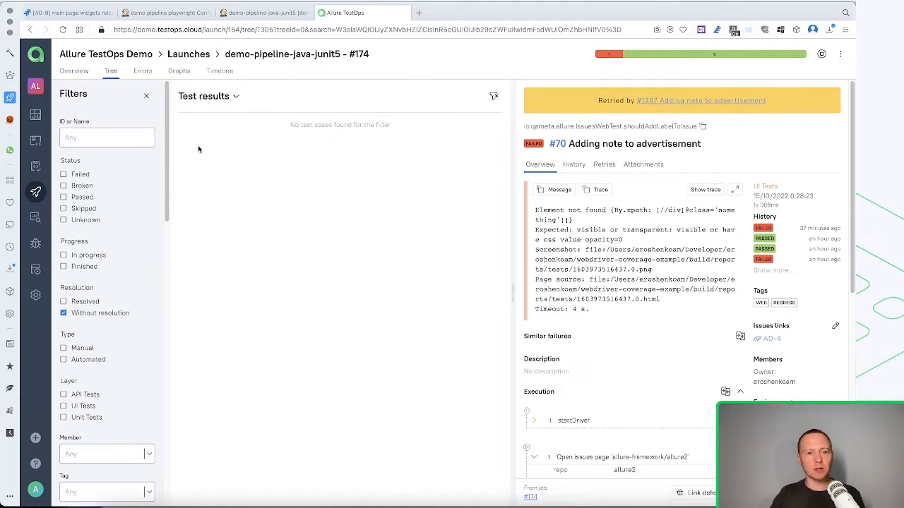
Review the retries of launch demo-pipeline-java-junit5 - #174 and isolate the failed "Deleting pull request by authorized user" result with the Without resolution filter.
left_click(189, 55)
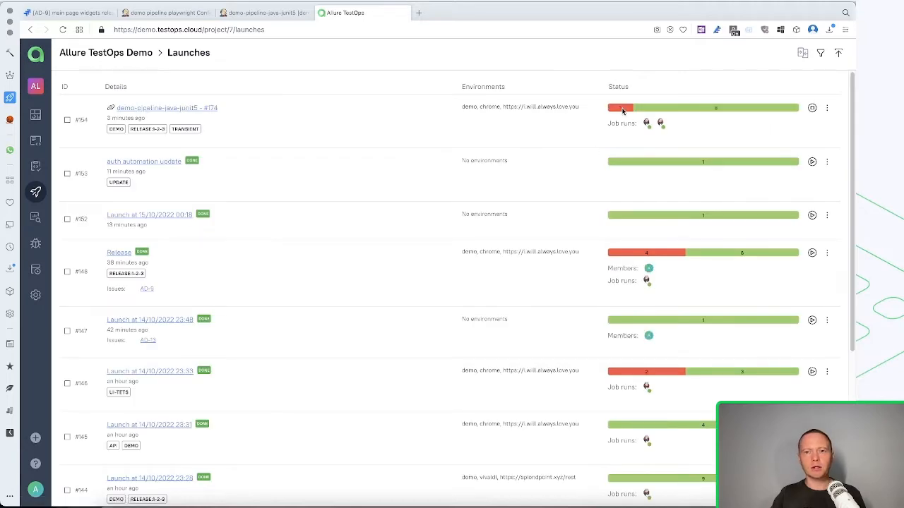
left_click(196, 110)
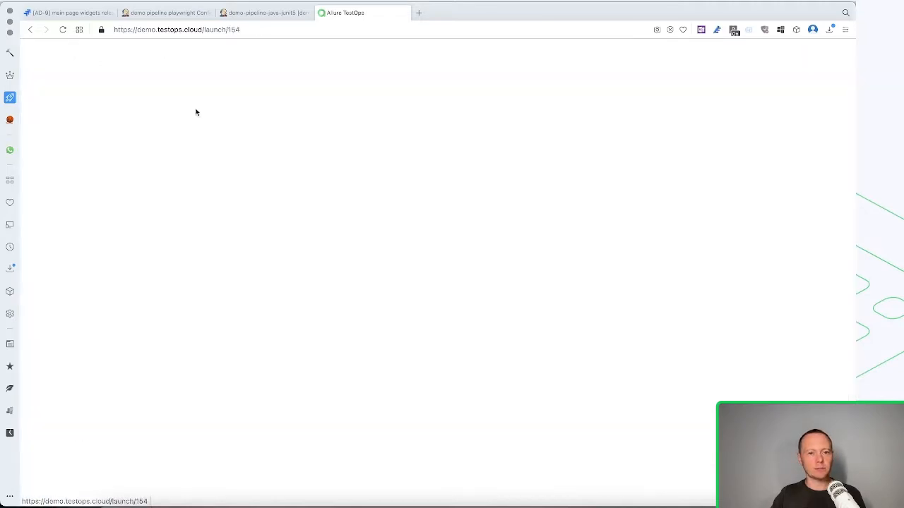
scroll(537, 403, "down", 2)
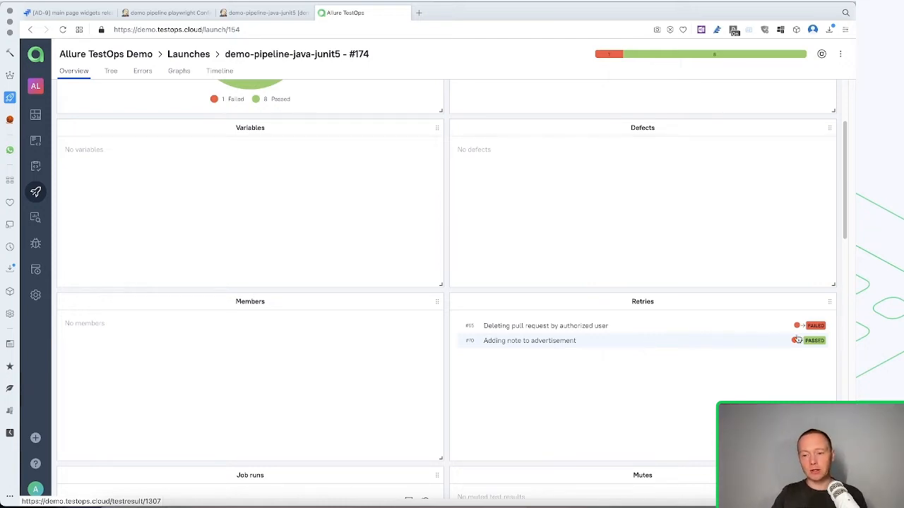
left_click(562, 329)
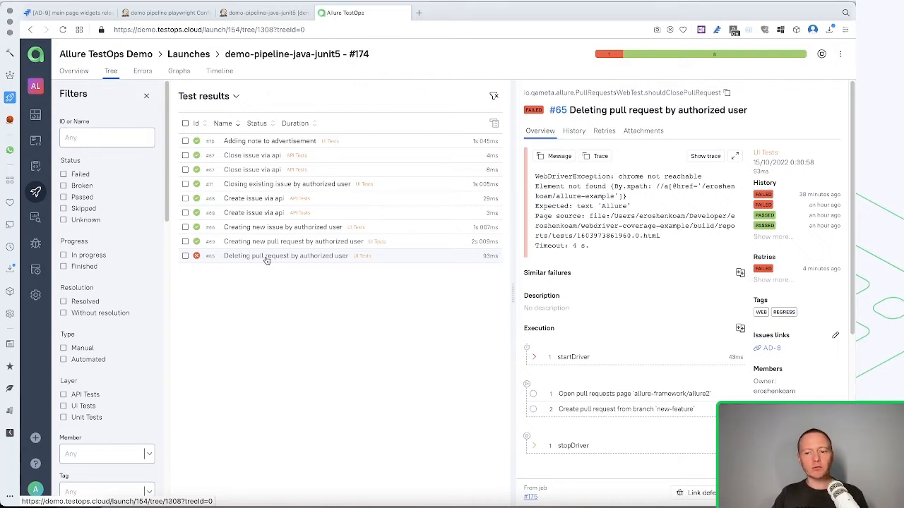
left_click(88, 315)
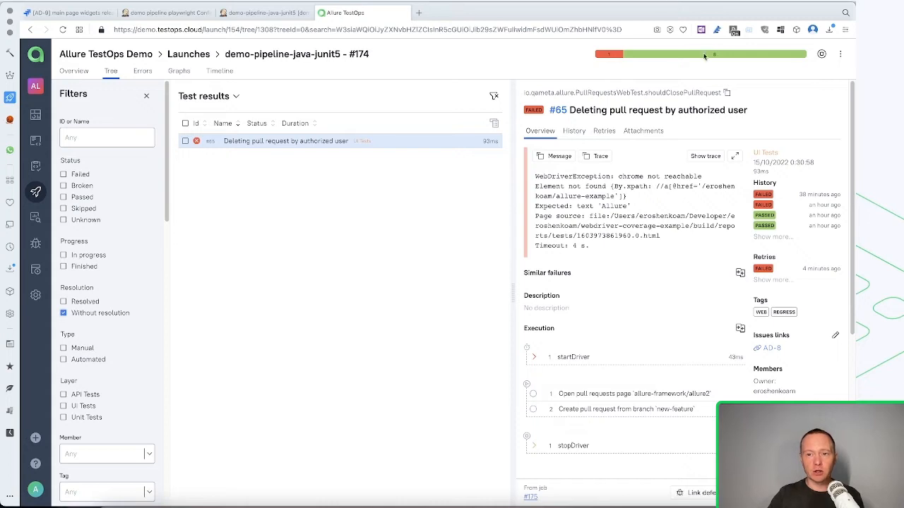
Reopen launch demo-pipeline-java-junit5 - #174 from the launches list and open the failed "Deleting pull request by authorized user" result in its tree.
left_click(37, 192)
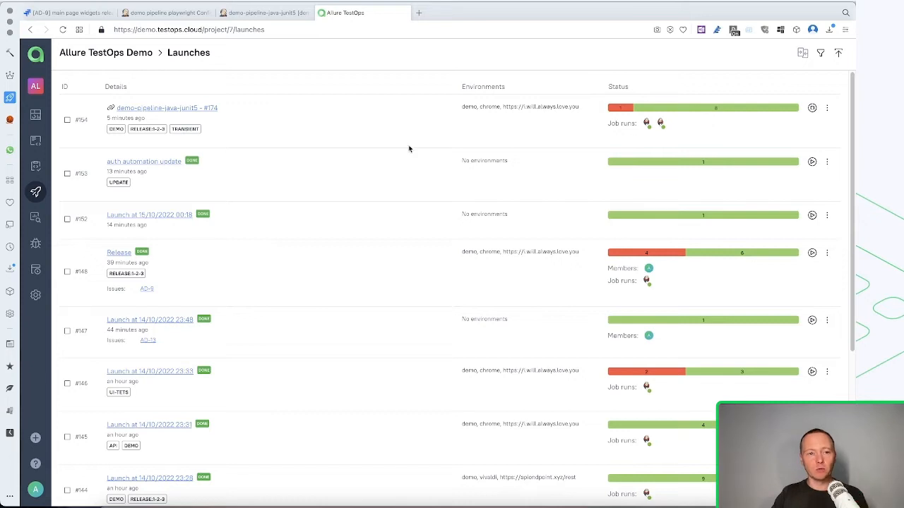
left_click(155, 109)
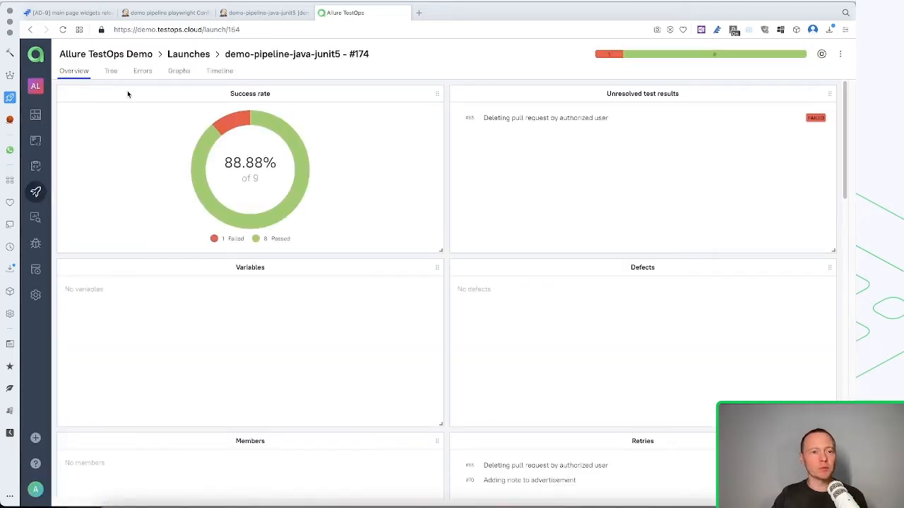
left_click(112, 72)
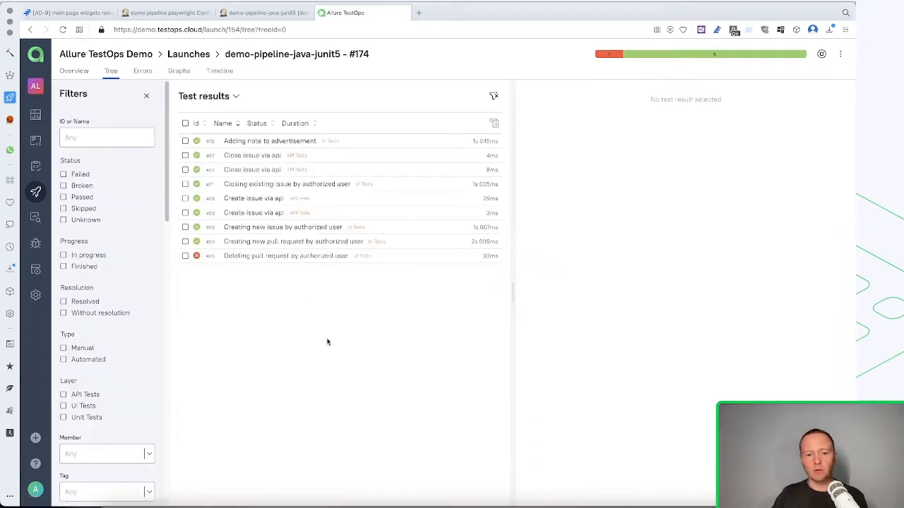
left_click(272, 257)
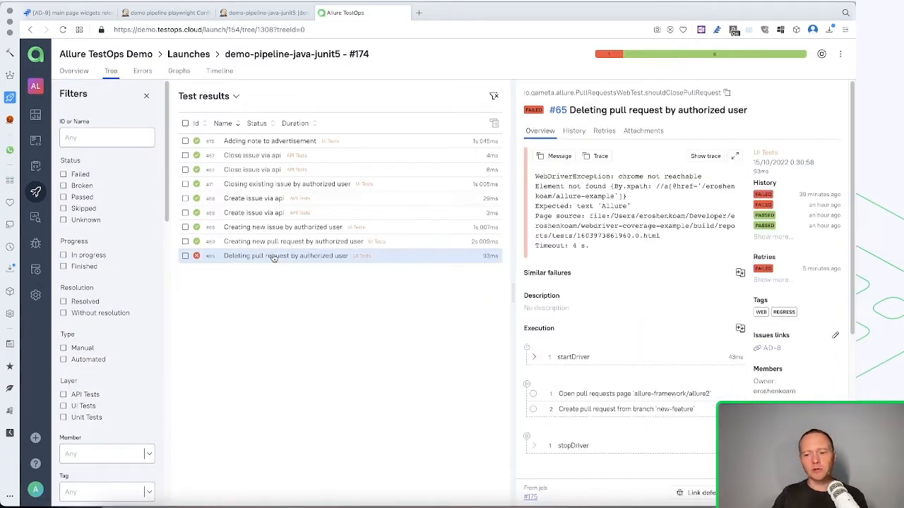
Start muting the failed test result and enter "Chrome cluster is dow" as the mute name.
left_click(751, 493)
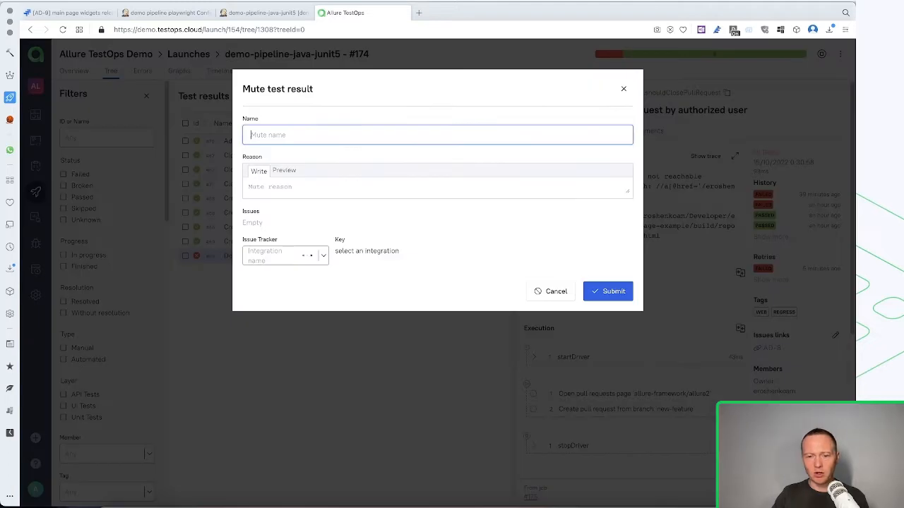
type("Chrom")
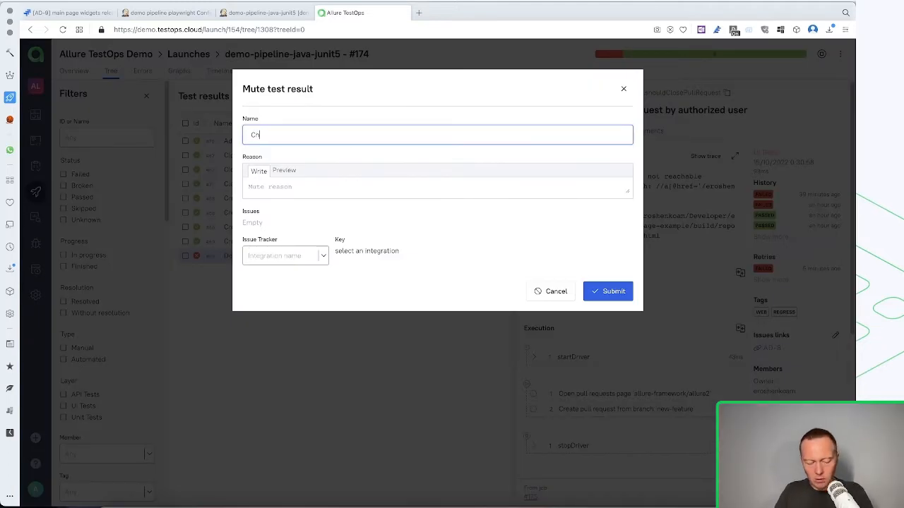
key("BackSpace")
type("m")
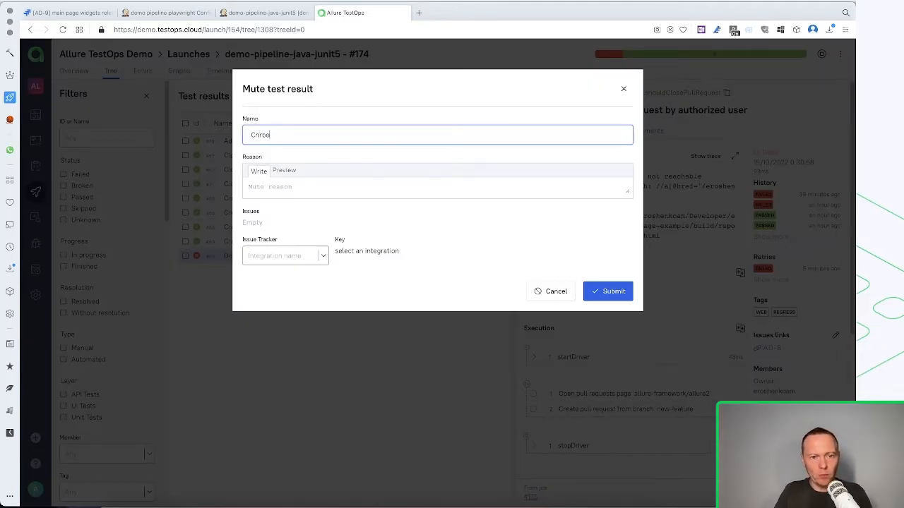
type("e cluster is dow")
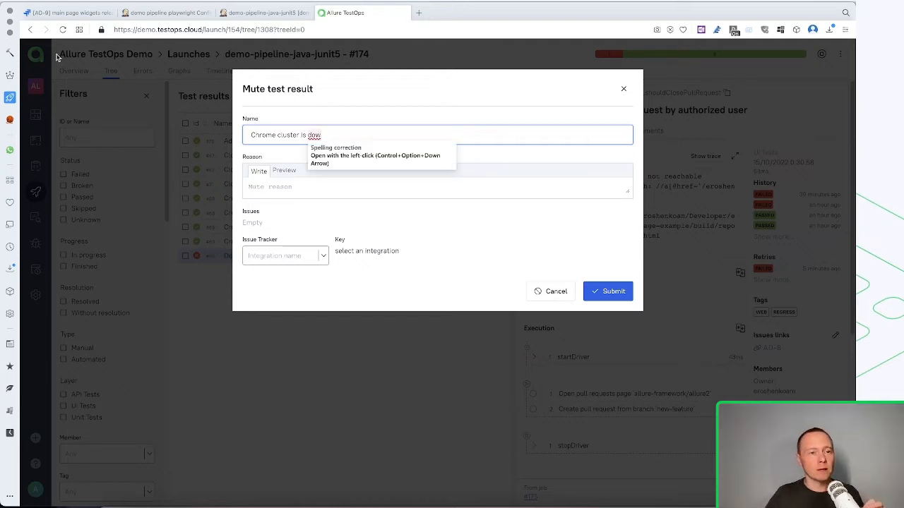
Switch to Jira and look up the "Chrome is not reachable" issue AD-14 among the open issues.
left_click(41, 13)
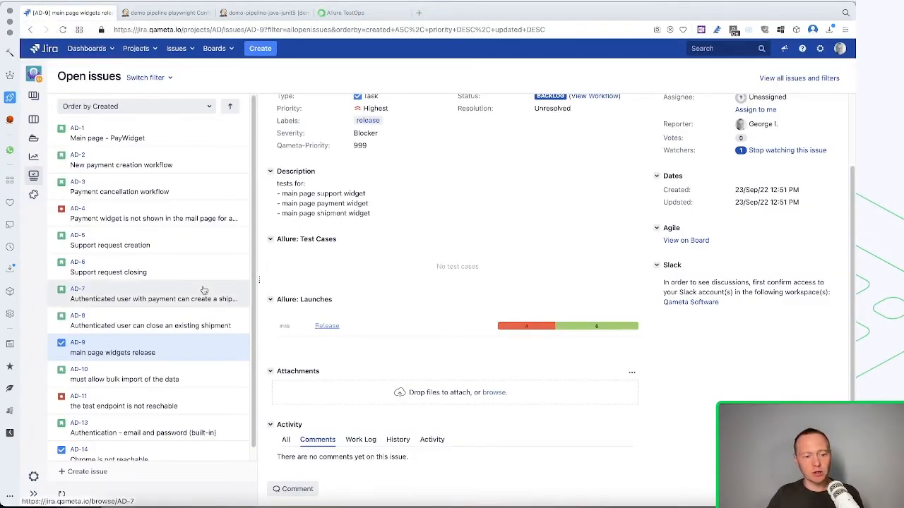
scroll(203, 290, "down", 1)
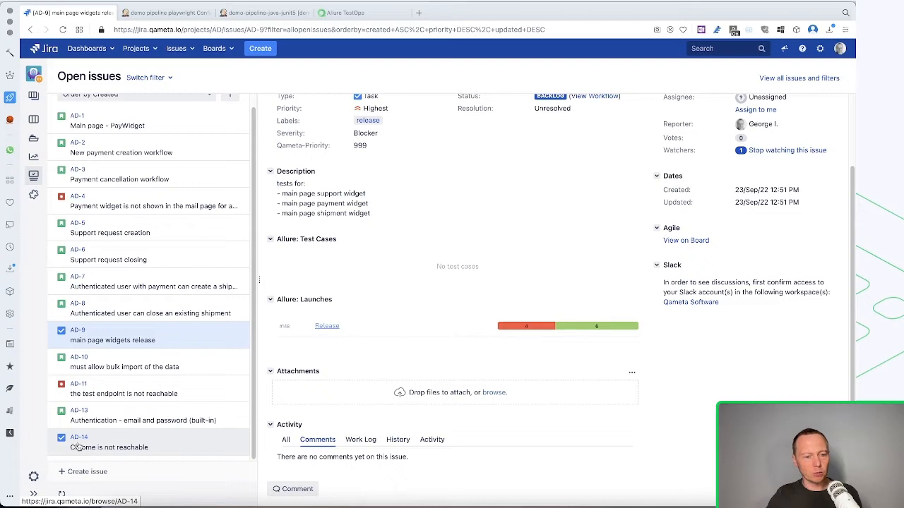
left_click(134, 444)
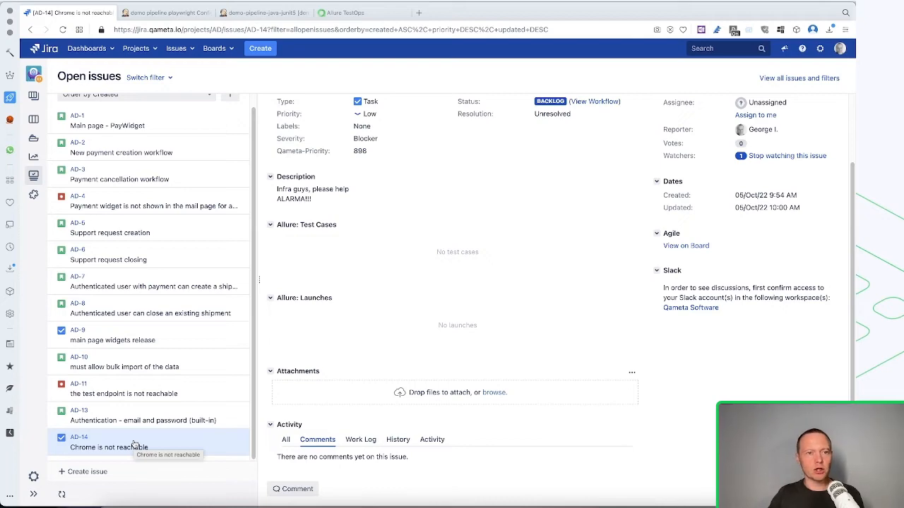
left_click(261, 13)
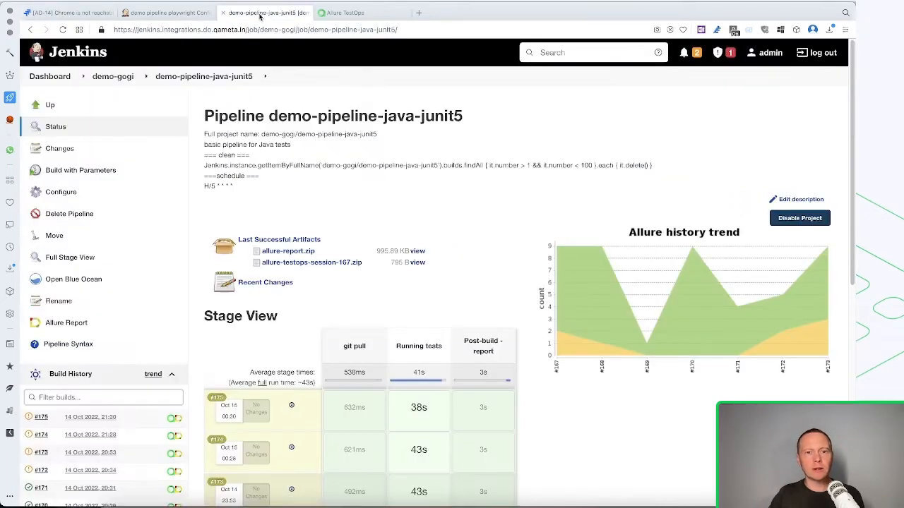
Return to Allure TestOps and link issue AD-14 from the Jira Server tracker to the mute.
left_click(339, 13)
left_click(285, 255)
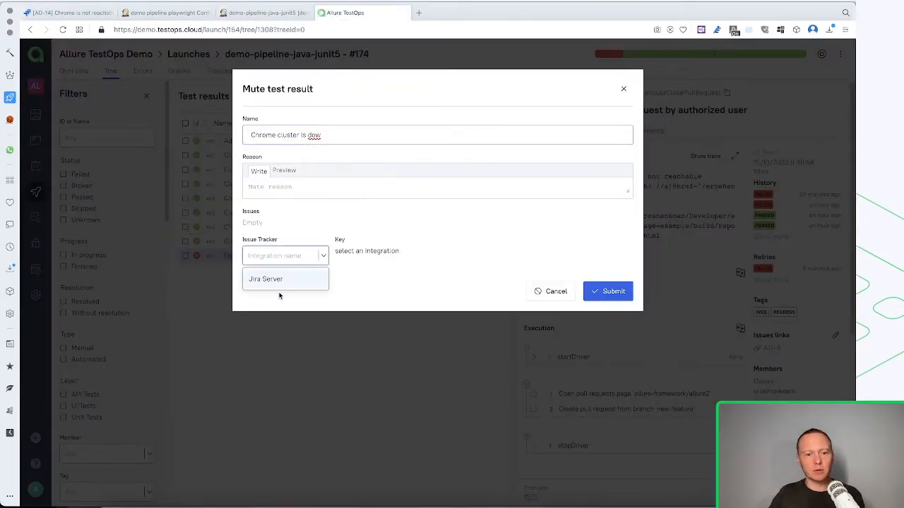
left_click(278, 284)
left_click(360, 258)
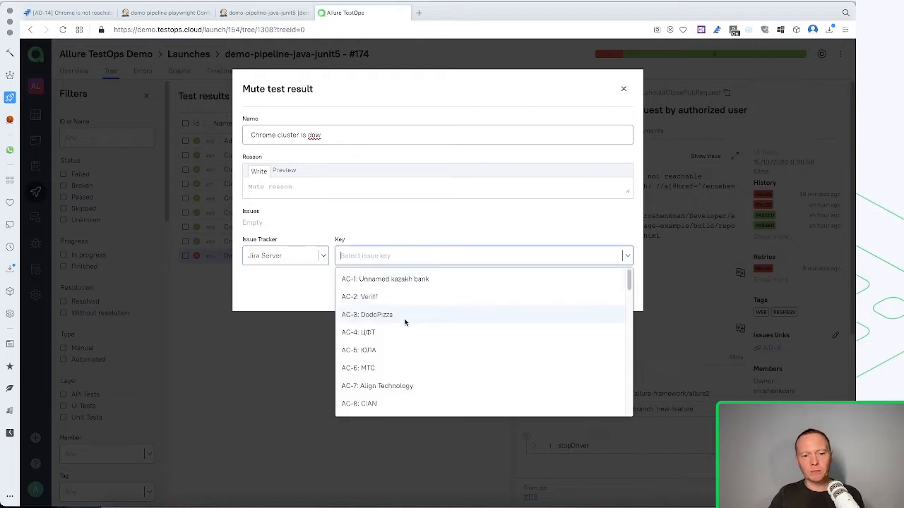
type("AD")
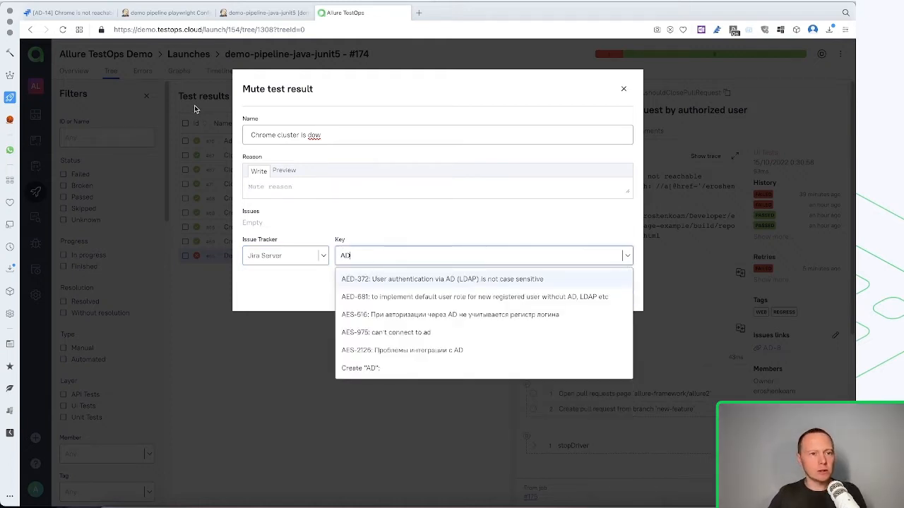
type("-14")
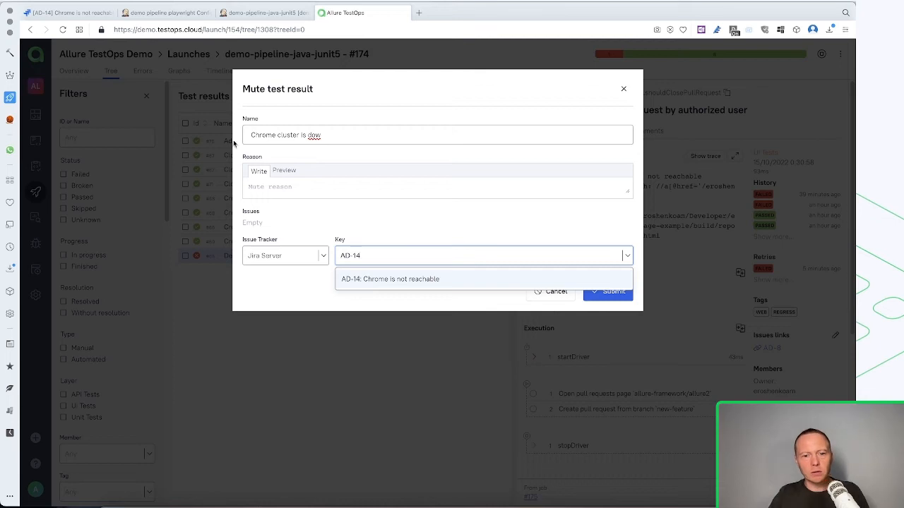
left_click(422, 285)
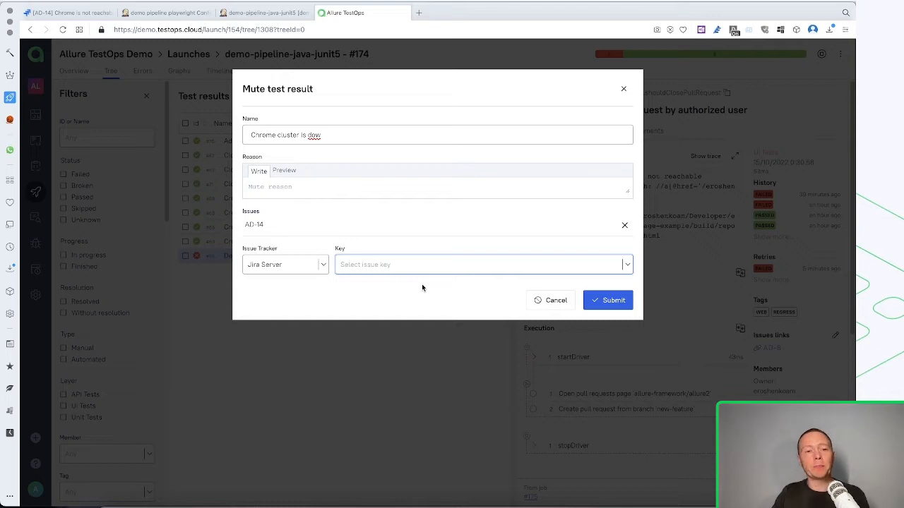
Correct the mute name to "Chrome cluster is down" and submit the mute.
left_click(336, 138)
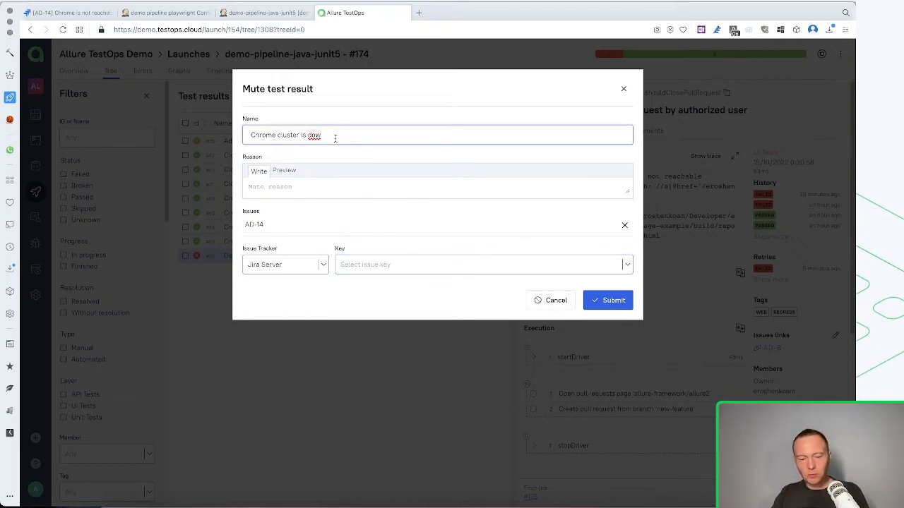
type("n")
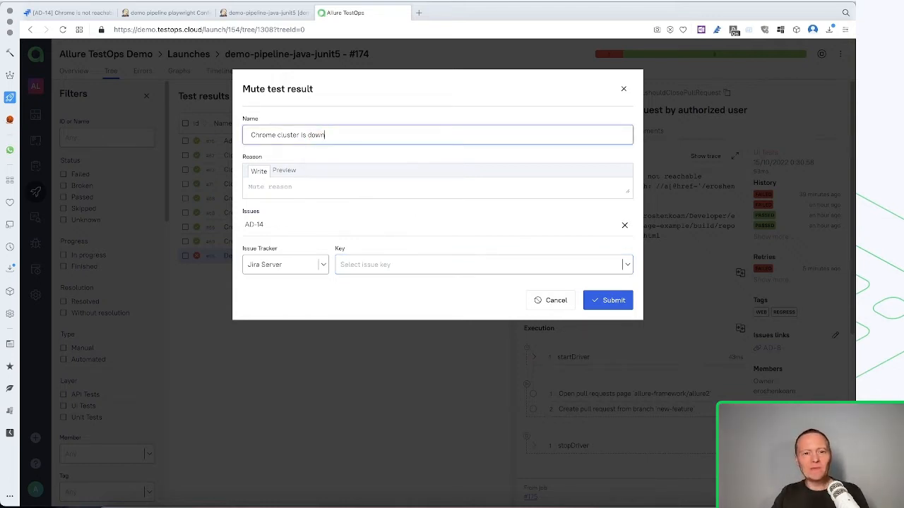
left_click(611, 300)
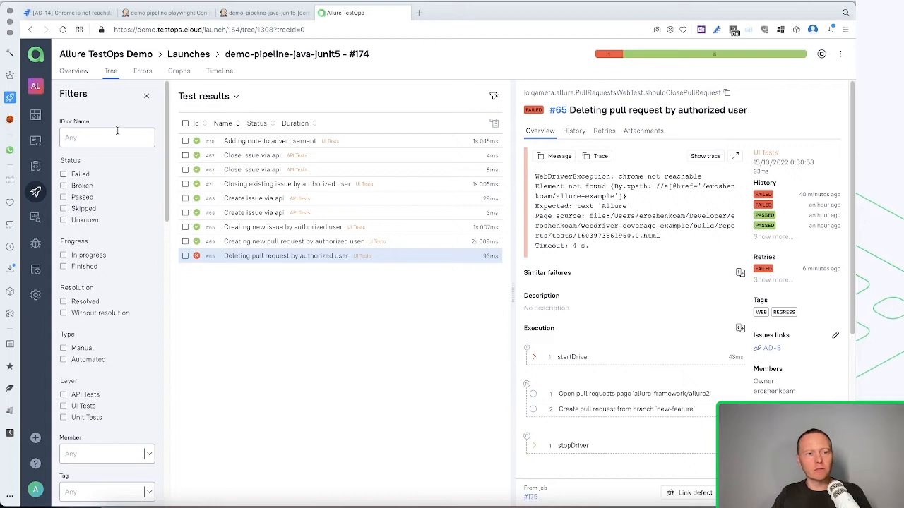
Open the overview of launch demo-pipeline-java-junit5 - #174 from the launches list to check its updated success rate.
left_click(35, 191)
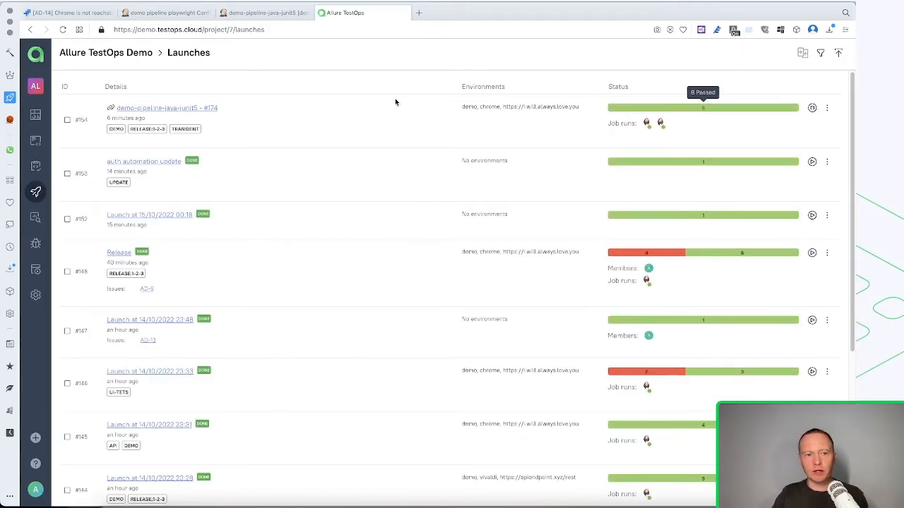
left_click(190, 109)
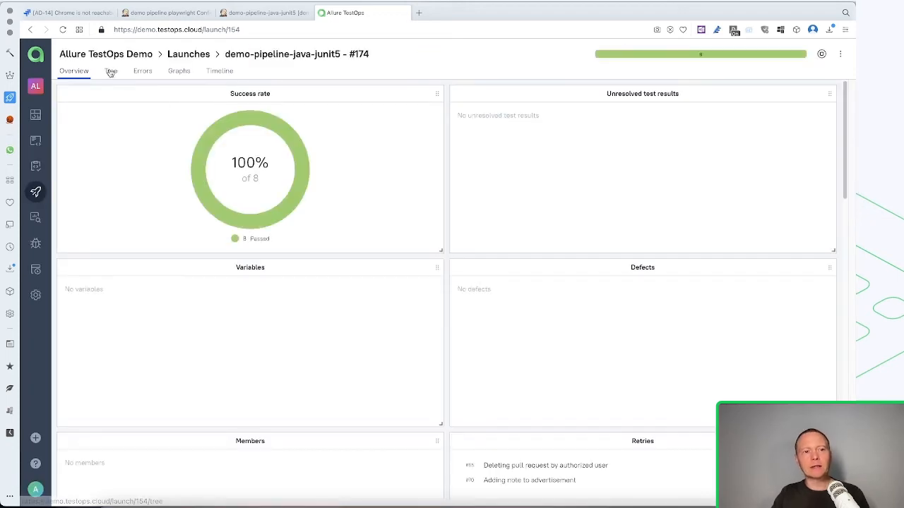
Check launch #174's test results tree for results without resolution, clear the filter, and return to the launch overview.
left_click(111, 71)
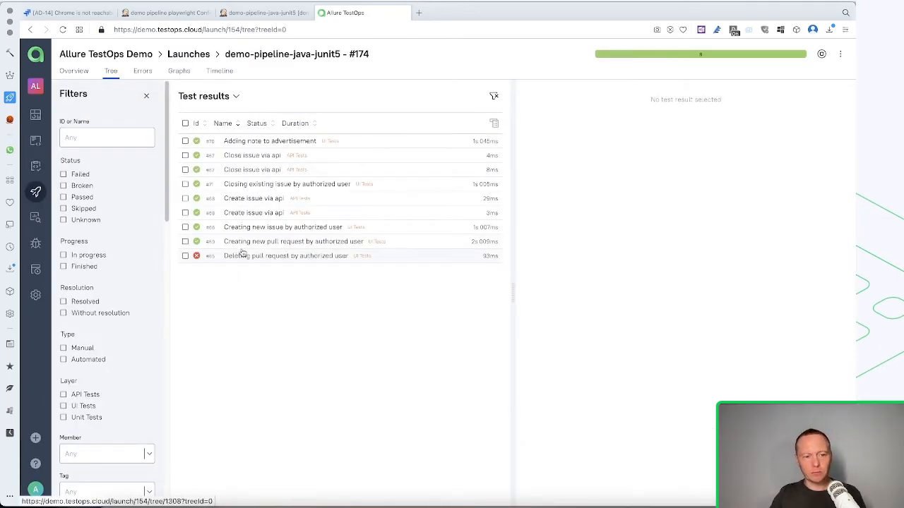
left_click(63, 313)
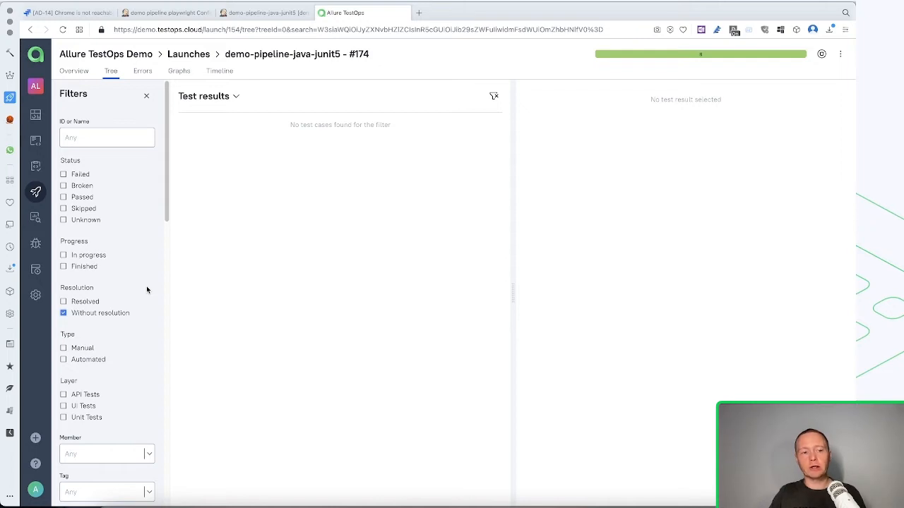
left_click(83, 315)
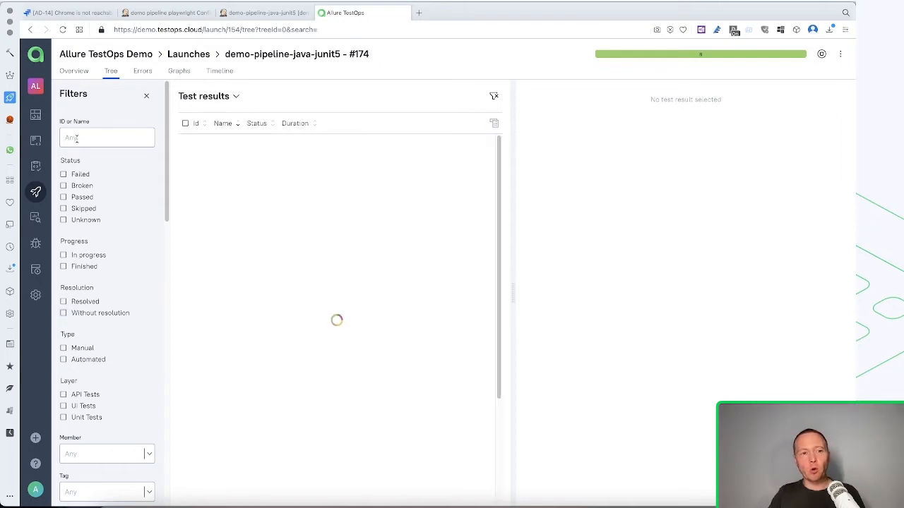
left_click(74, 71)
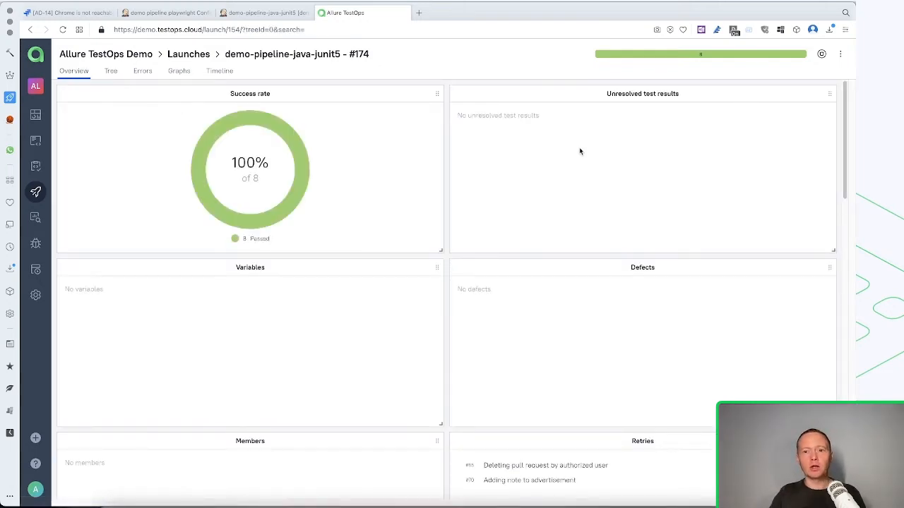
Review the launch's unresolved test results and close launch demo-pipeline-java-junit5 - #174.
left_click_drag(605, 94, 681, 95)
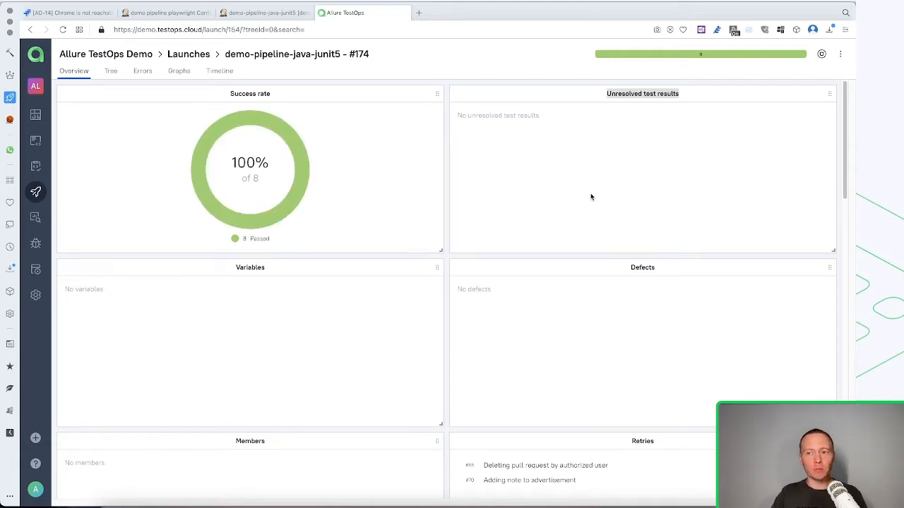
left_click(822, 54)
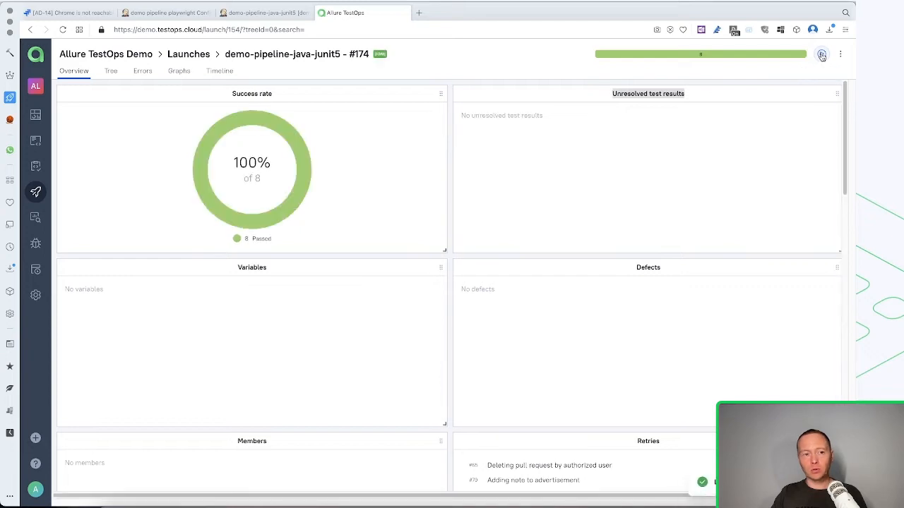
Delete the "Chrome cluster is down" mute from test case #65 "Deleting pull request by authorized user".
left_click(36, 141)
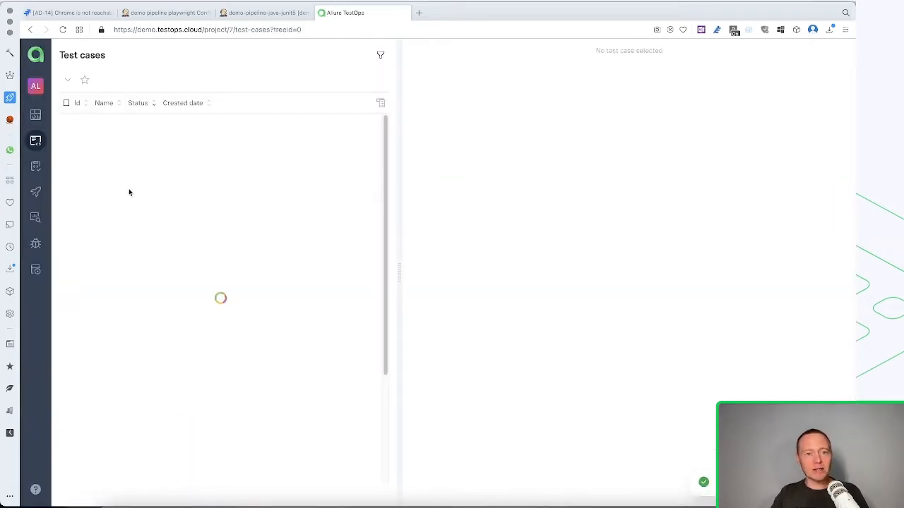
left_click(136, 135)
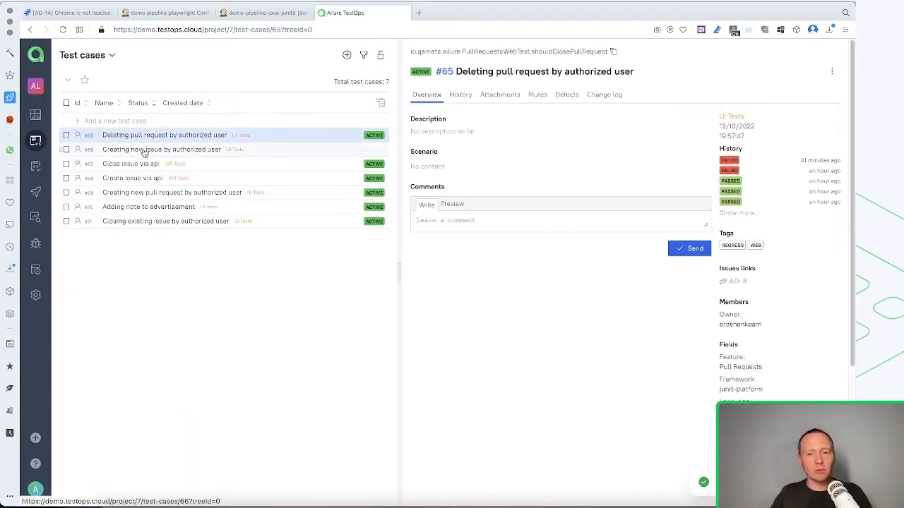
left_click(536, 96)
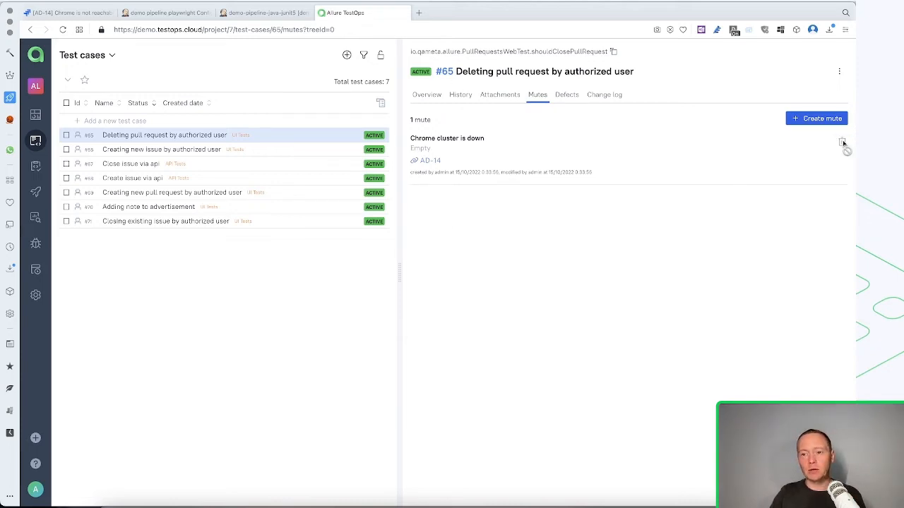
left_click(843, 143)
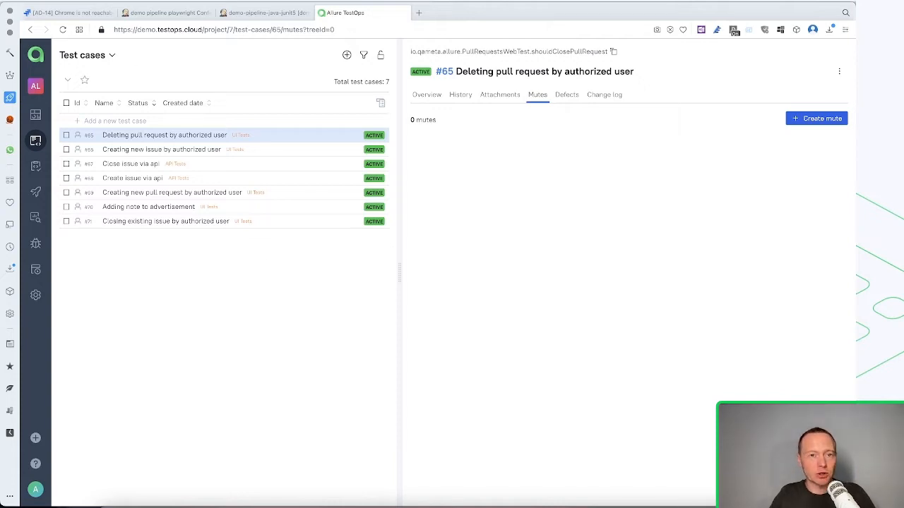
Switch to Jenkins and start a new build of demo-pipeline-java-junit5 with the default parameters.
left_click(255, 14)
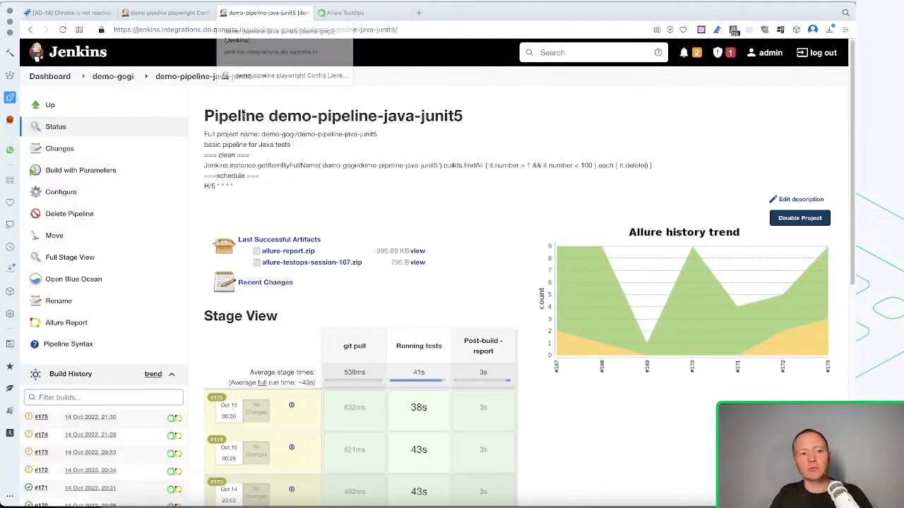
left_click(78, 171)
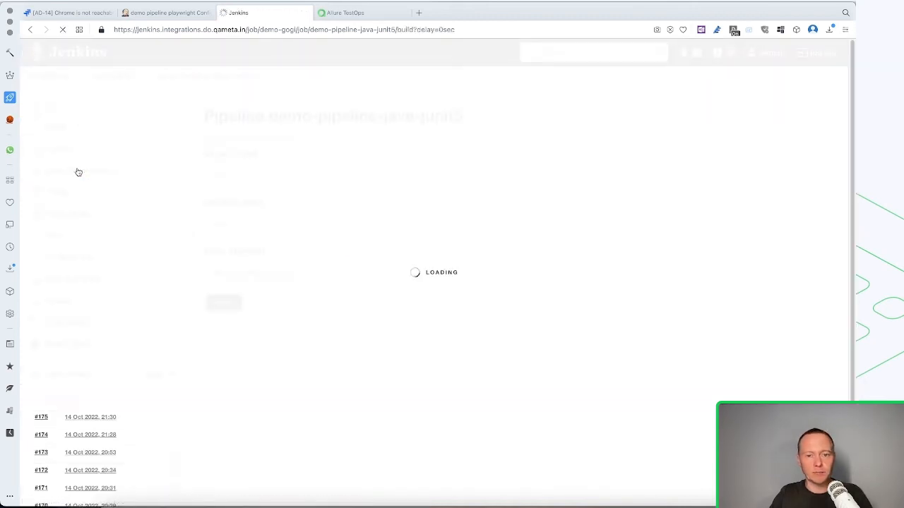
left_click(219, 303)
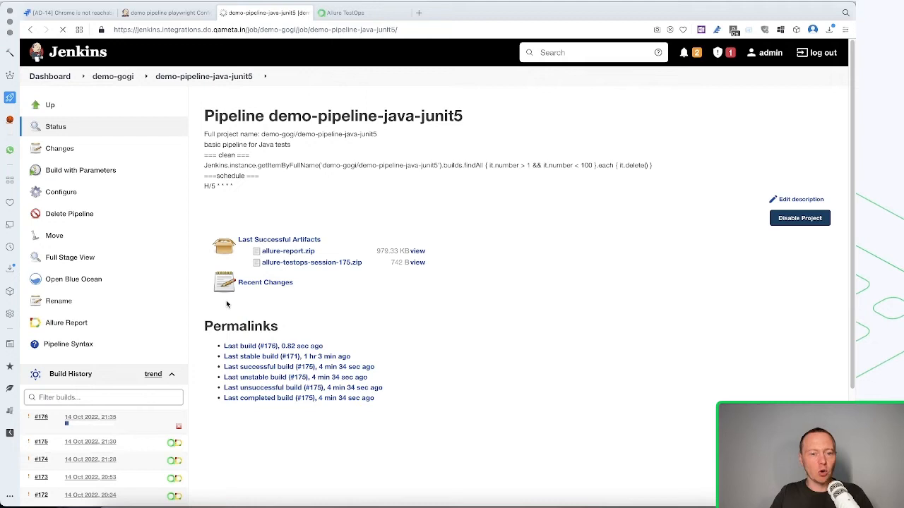
Return to Allure TestOps and open the new launch demo-pipeline-java-junit5 - #176 from the launches list.
left_click(347, 12)
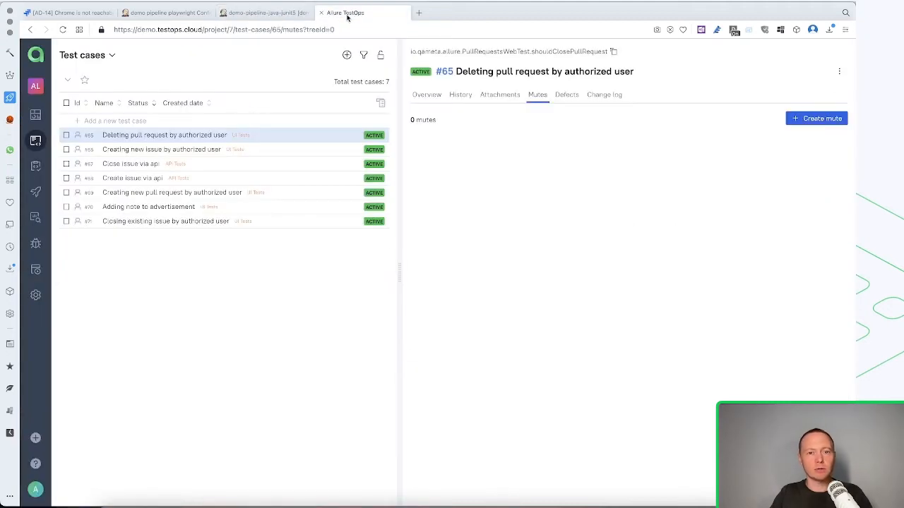
left_click(40, 192)
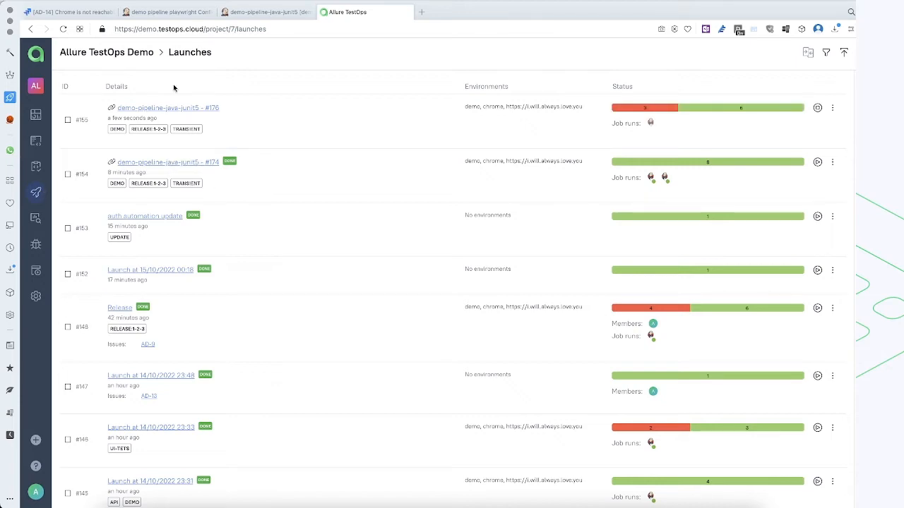
left_click(186, 108)
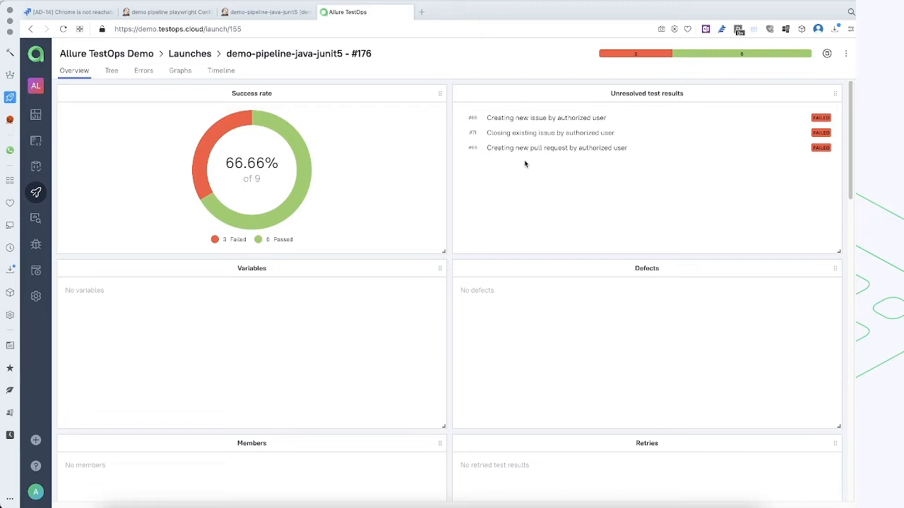
Filter the launch's result tree to tests without resolution and open "Creating new pull request by authorized user".
left_click(113, 71)
left_click(64, 315)
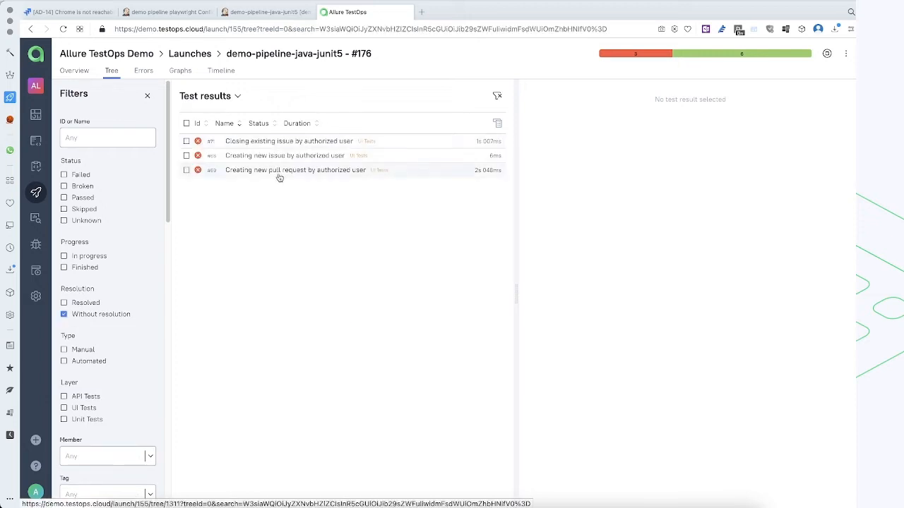
left_click(279, 174)
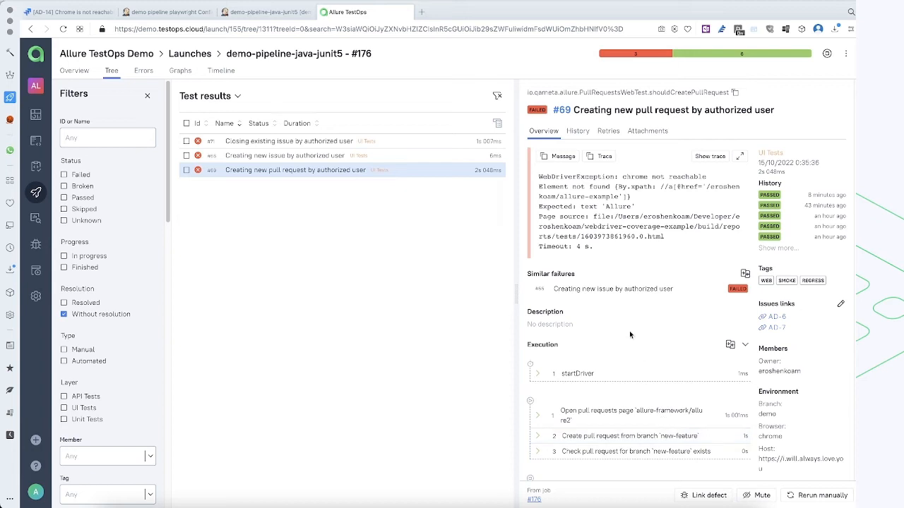
Begin linking a defect to the failed result by creating a new one named "INFRA chrome cluster is down".
left_click(704, 496)
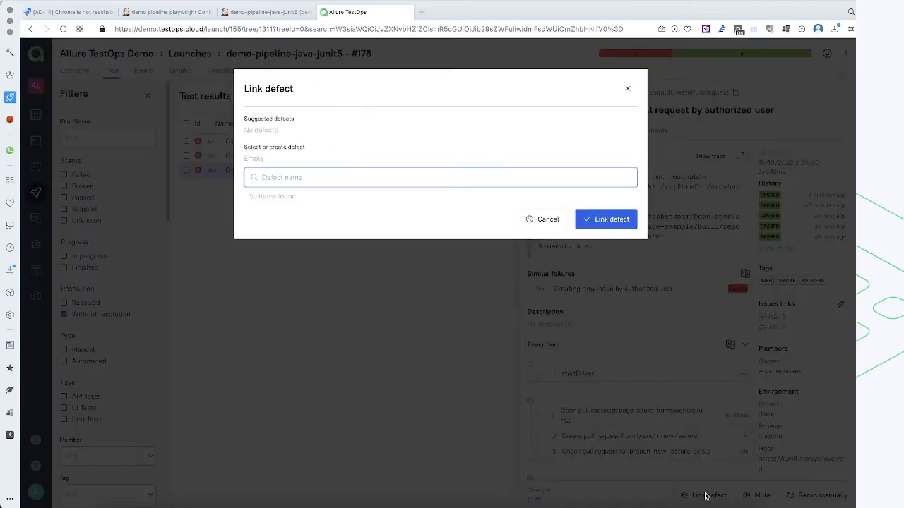
left_click(302, 177)
type("IN")
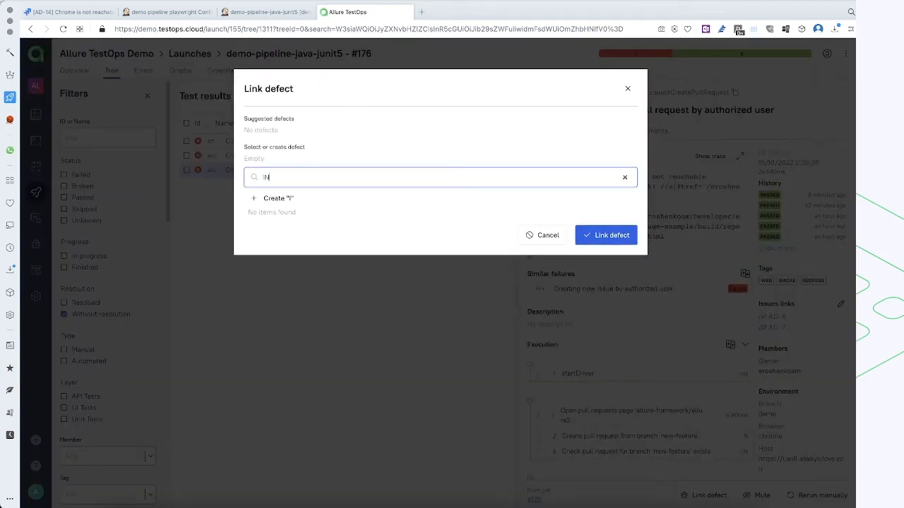
type("RA")
left_click(271, 177)
type("F")
type("chrome d")
type("luster")
type("is down")
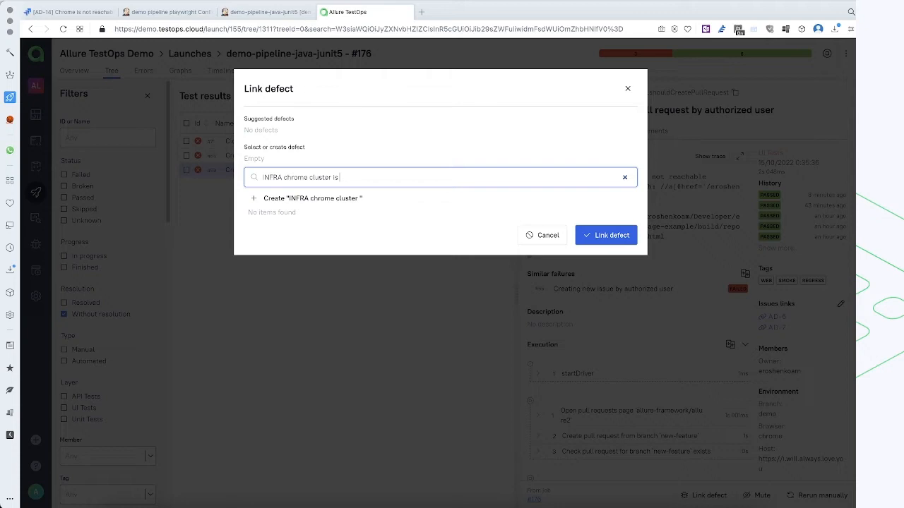
left_click(324, 198)
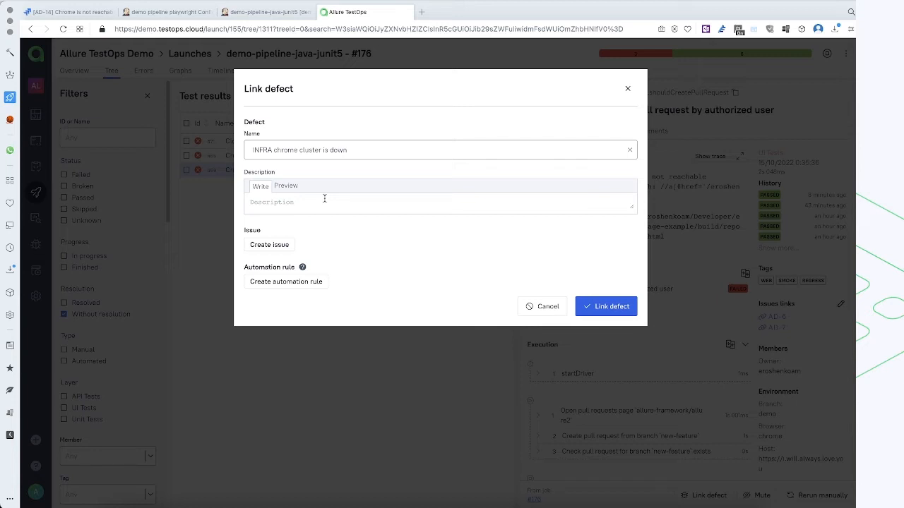
Add an automation rule to the defect, named "message: WebDriverException: chrome not reachable" using the copied error text.
left_click(277, 287)
left_click_drag(255, 312, 424, 318)
key("ctrl+c")
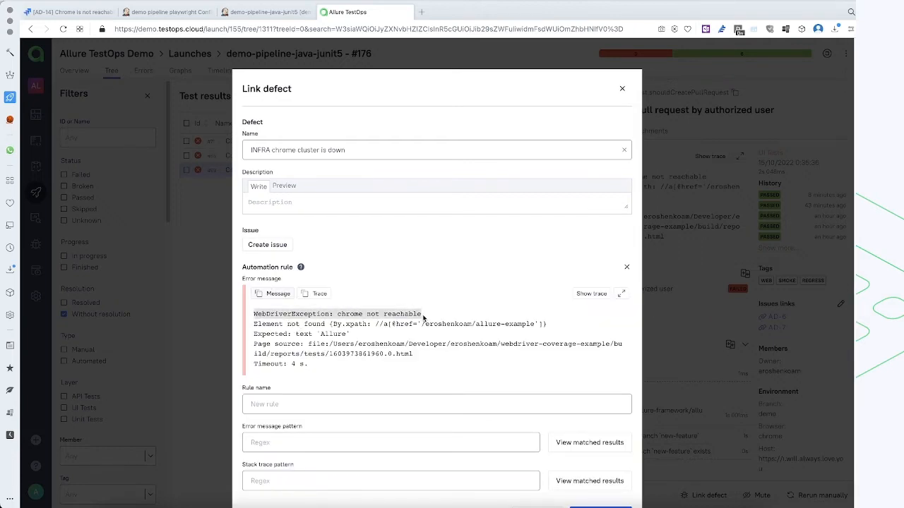
scroll(339, 474, "down", 2)
left_click(290, 345)
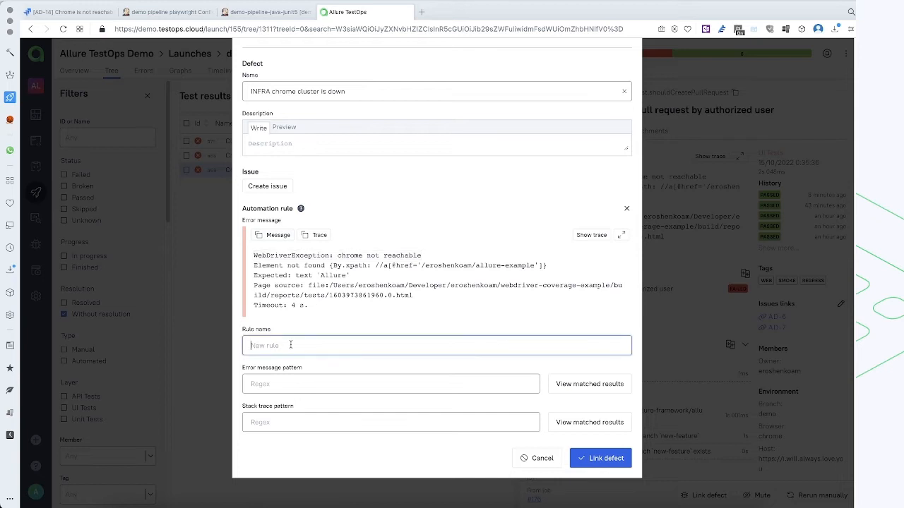
type("ma")
type("sage")
type(":")
key("ctrl+v")
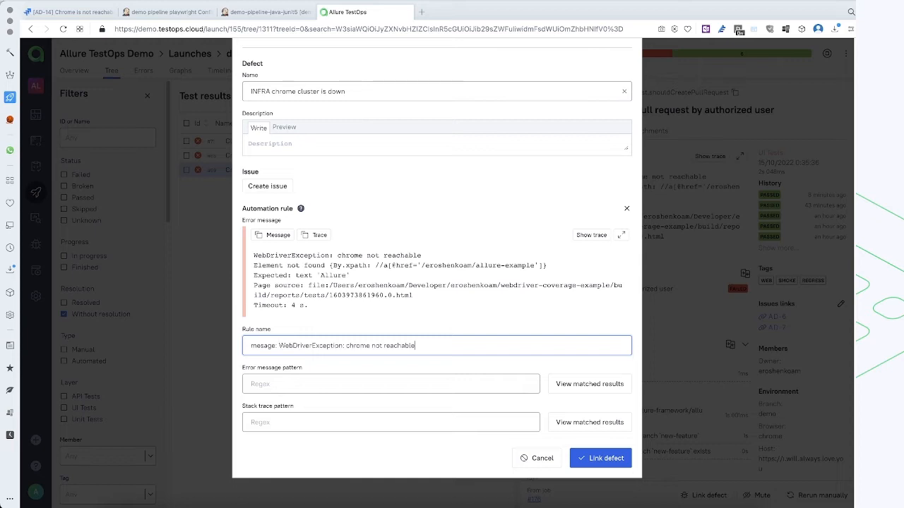
left_click(267, 346)
left_click(270, 378)
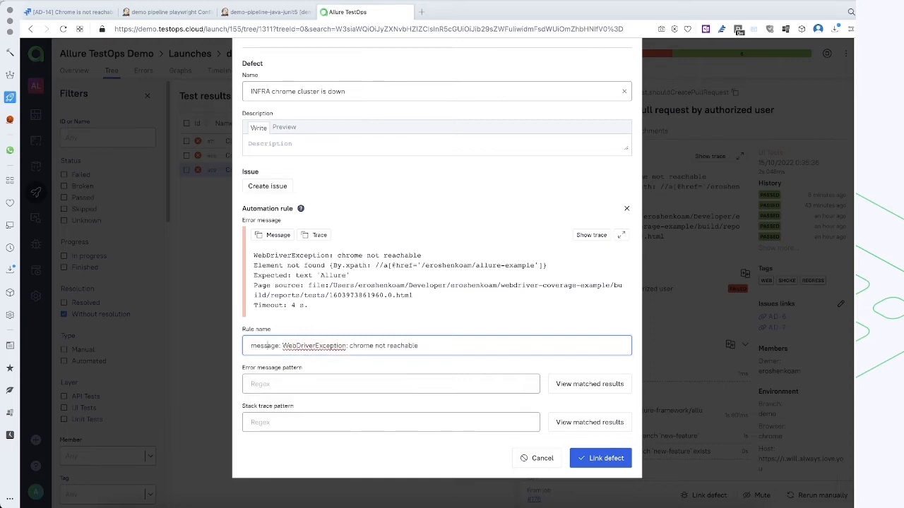
Set the rule's error message pattern to "WebDriverException.*chrome not reachable.*".
left_click(292, 390)
key("ctrl+v")
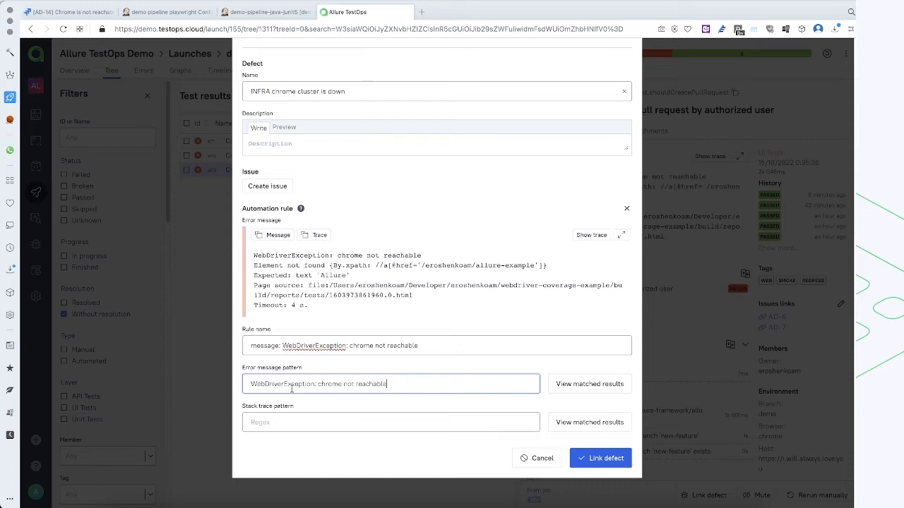
key("BackSpace")
key("BackSpace")
type(".*")
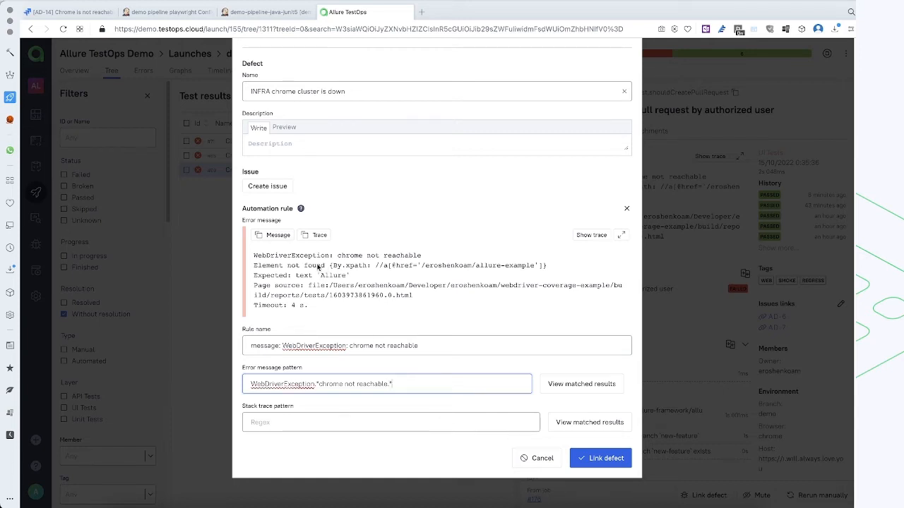
Review the results matched by the error message pattern, return to the form, and link the defect.
left_click(577, 385)
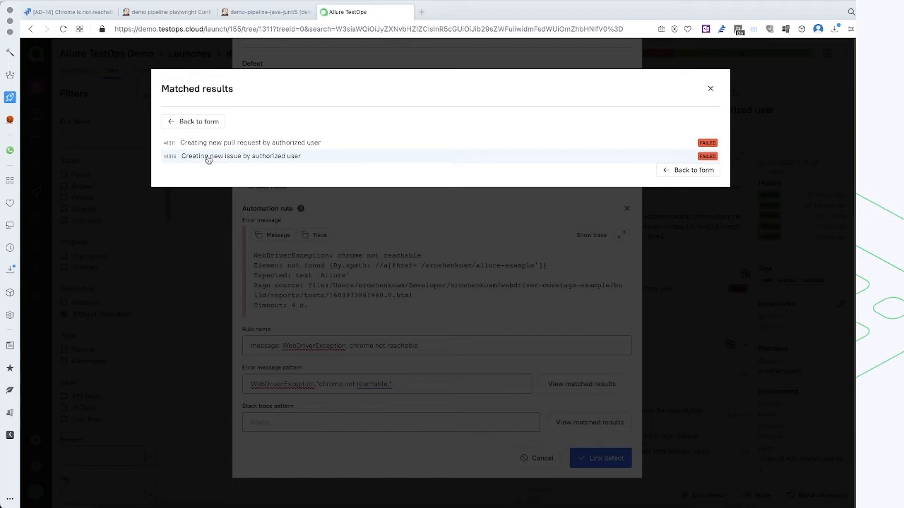
left_click(688, 171)
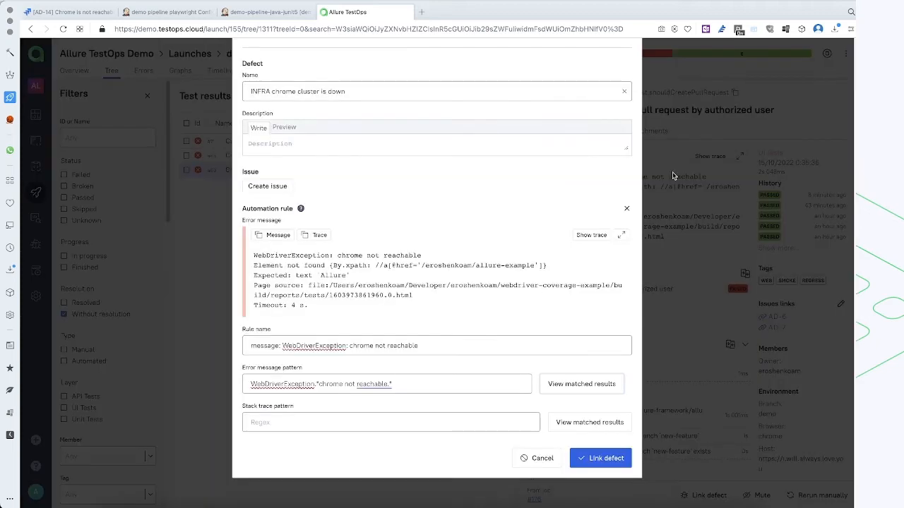
left_click(595, 462)
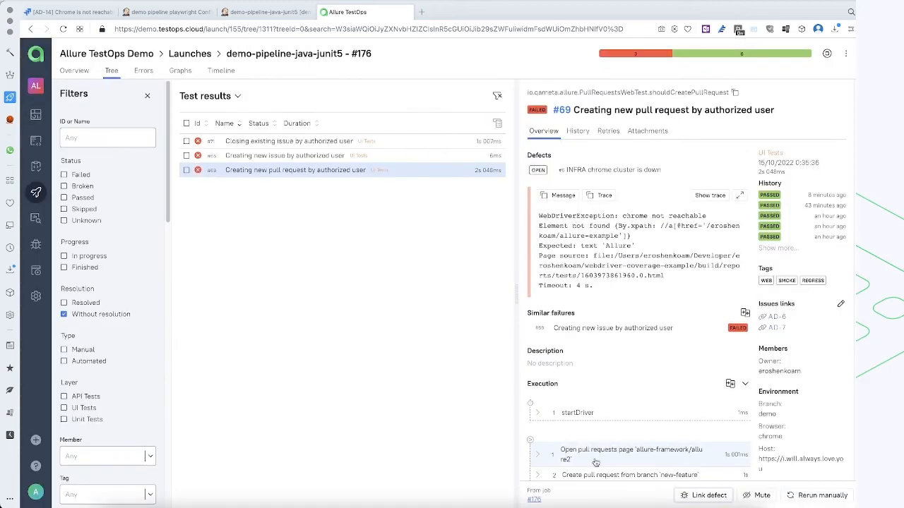
Open the remaining unresolved result "Closing existing issue by authorized user" from the overview, filter to unresolved, and examine its error message.
left_click(74, 71)
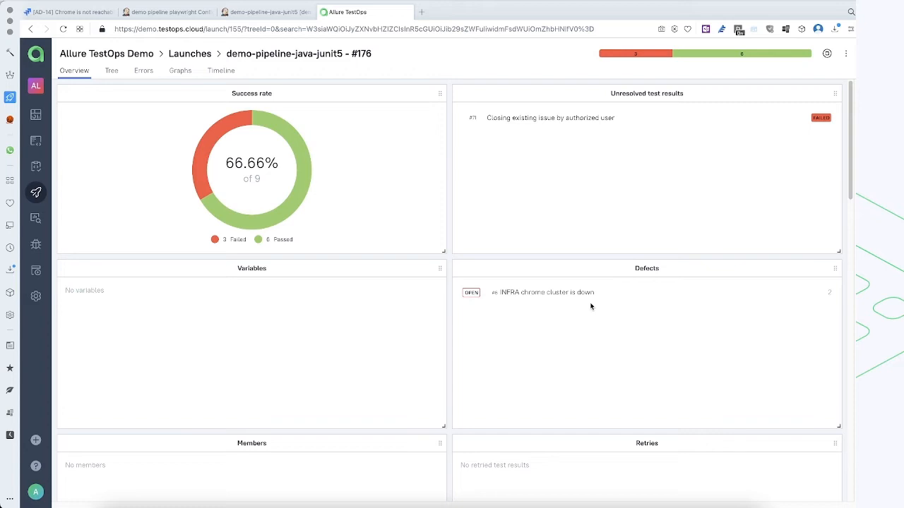
left_click(544, 119)
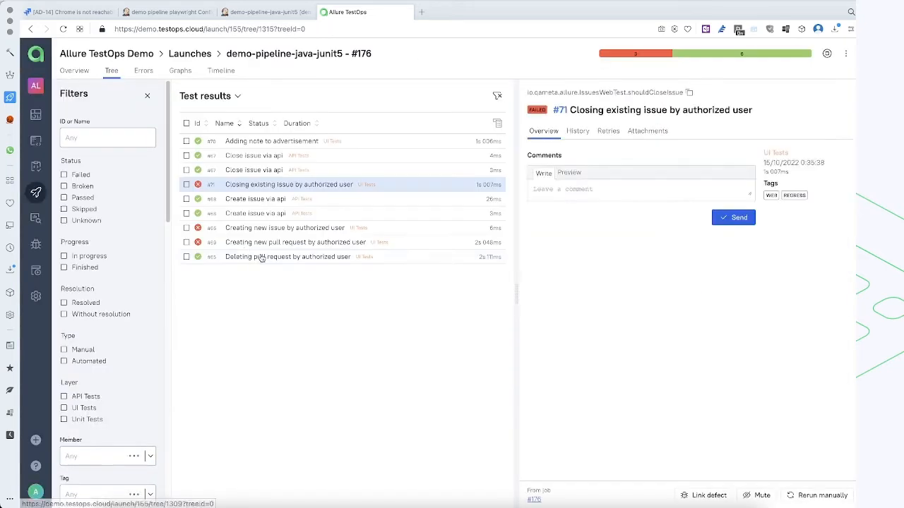
left_click(101, 318)
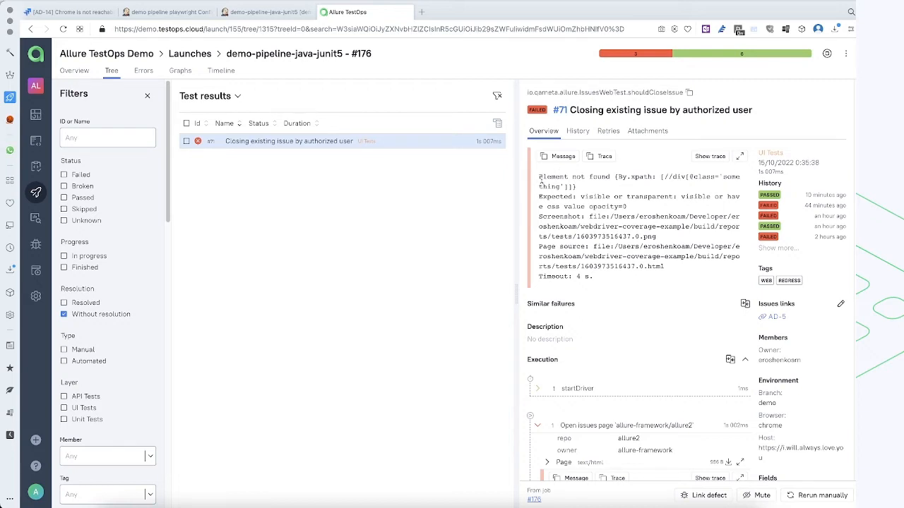
left_click_drag(541, 177, 593, 189)
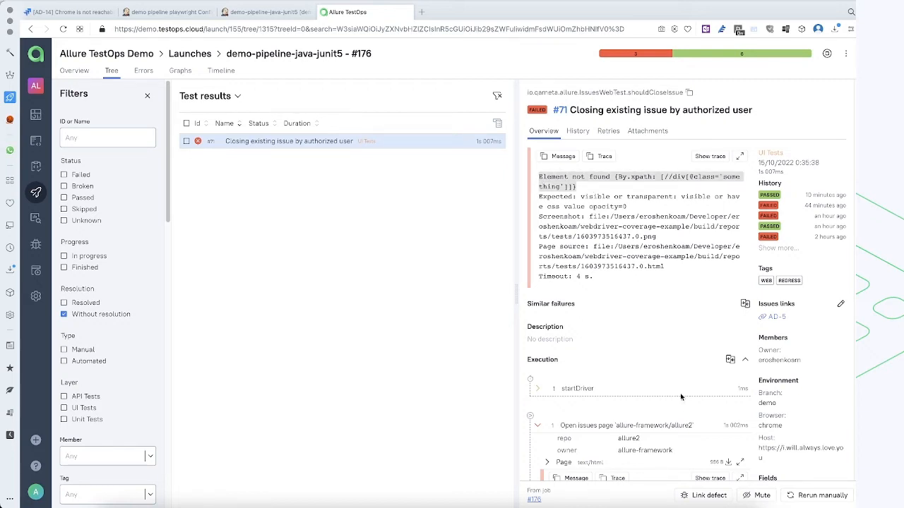
Start linking the failed result "Closing existing issue by authorized user" to a new defect named "something is wrong".
left_click(705, 497)
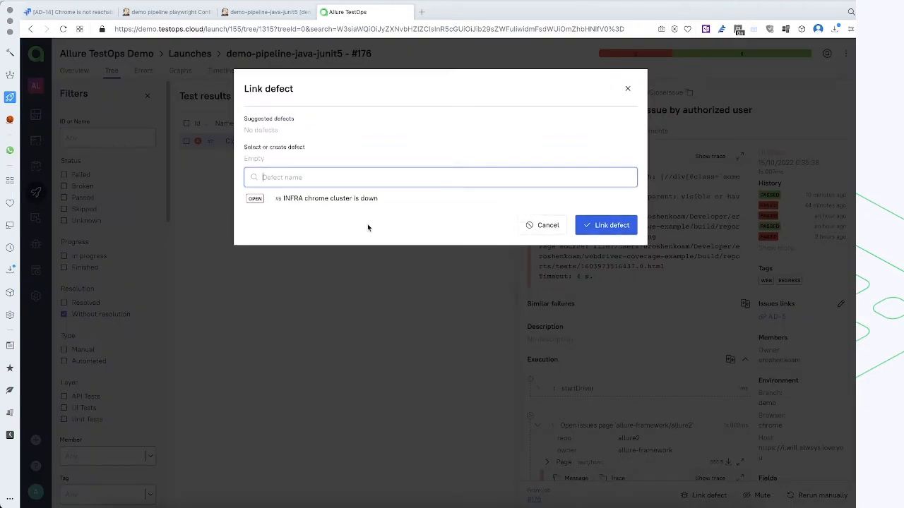
type("som")
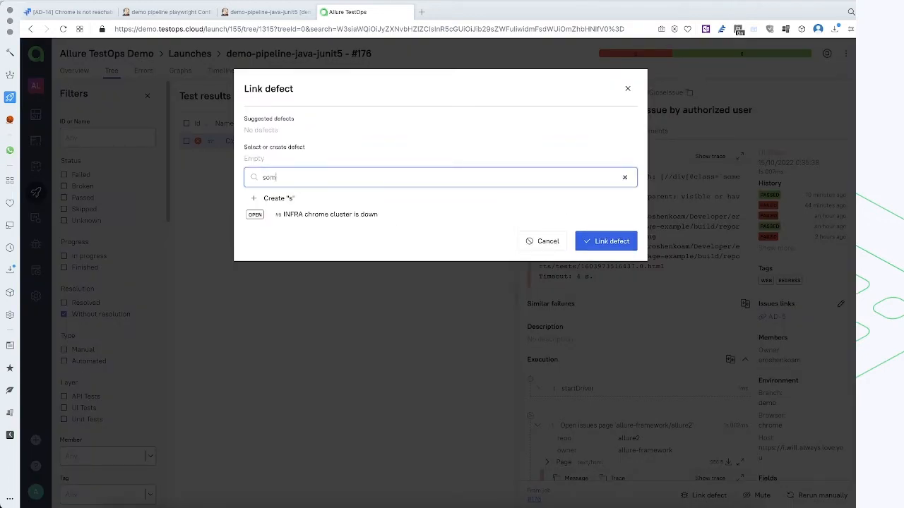
type("ething is w")
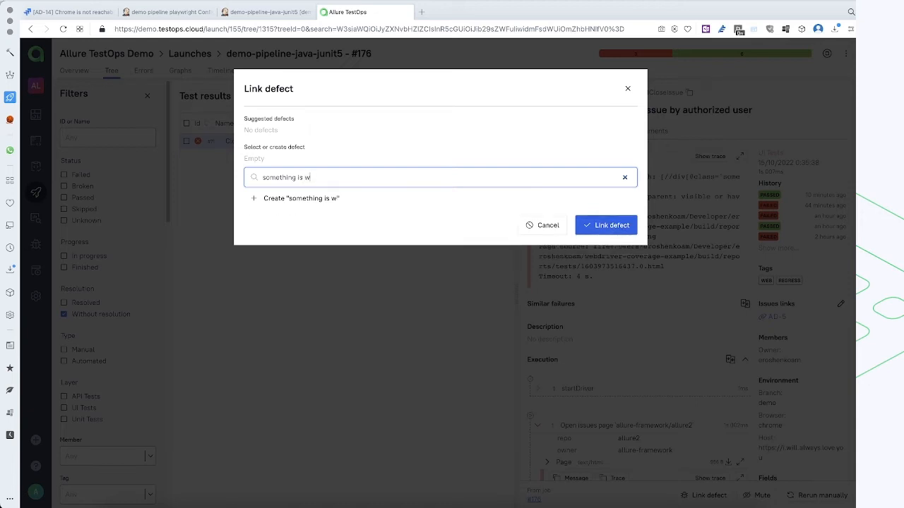
type("orng")
left_click(319, 199)
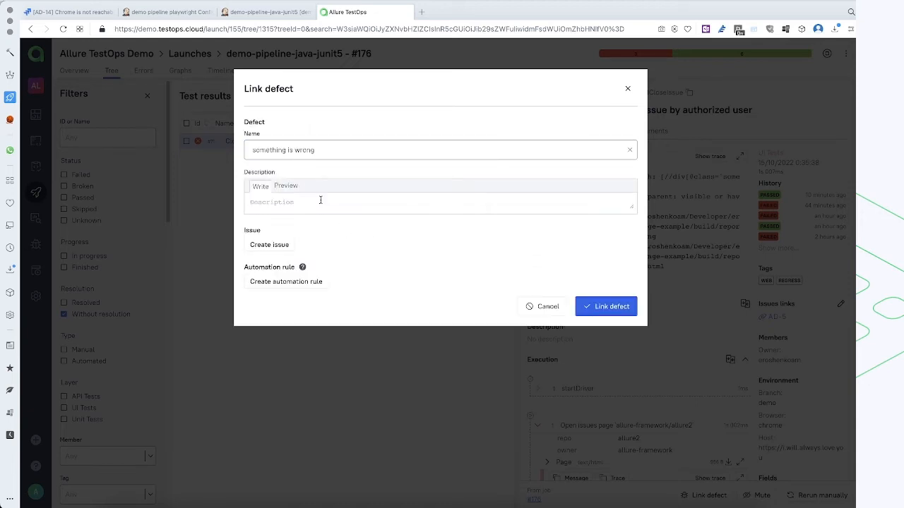
left_click(298, 286)
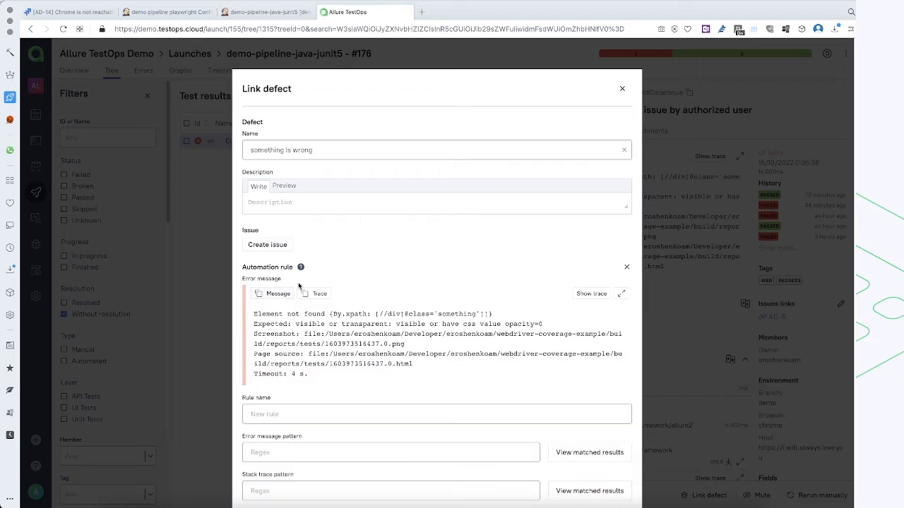
left_click(275, 293)
left_click_drag(253, 315, 506, 317)
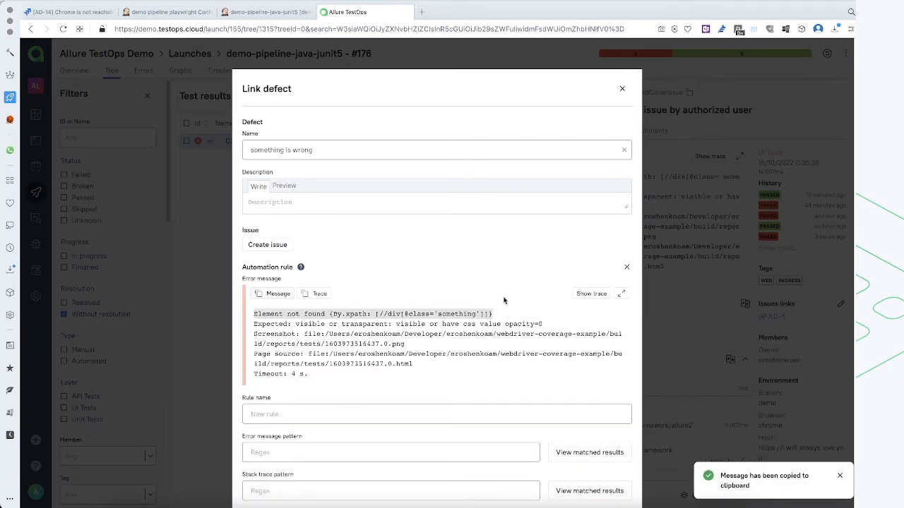
scroll(375, 433, "down", 2)
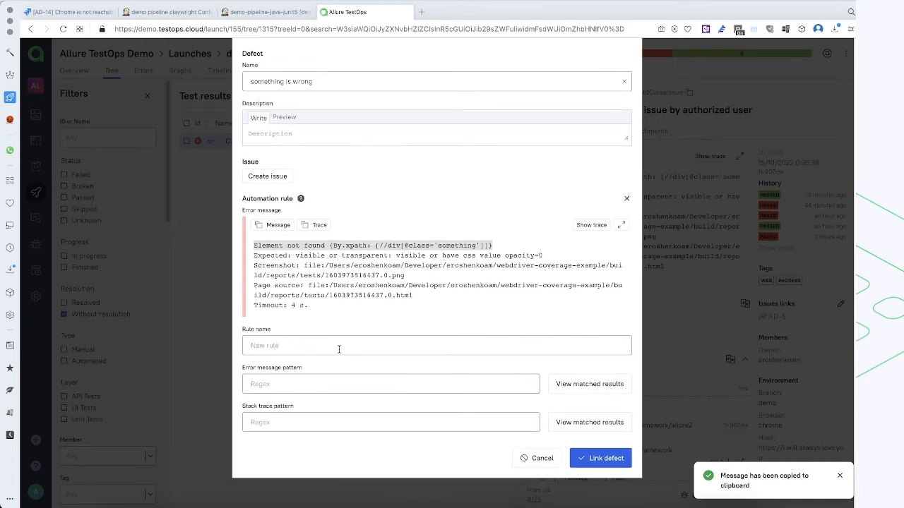
left_click(291, 346)
type("messga")
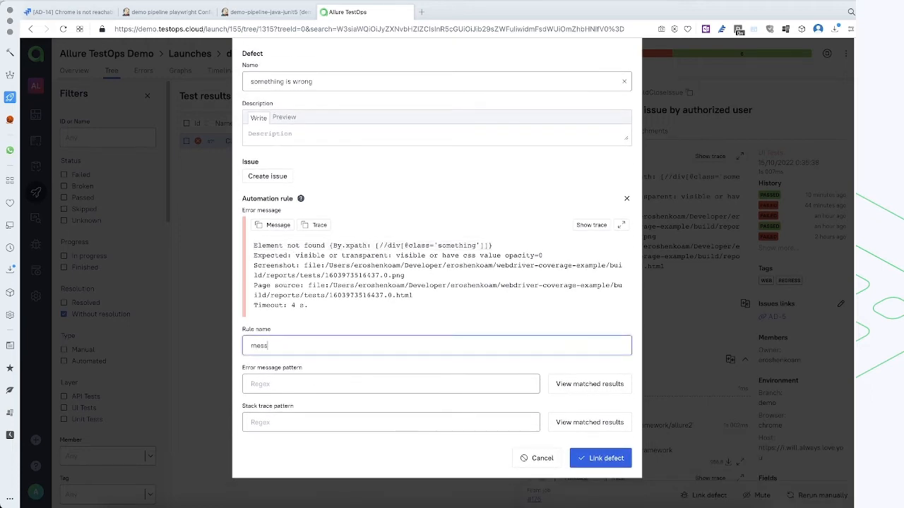
key("BackSpace")
key("BackSpace")
type("age")
key("ctrl+v")
Set the rule's error message pattern to "Element not found.*something.*".
left_click(294, 382)
key("ctrl+v")
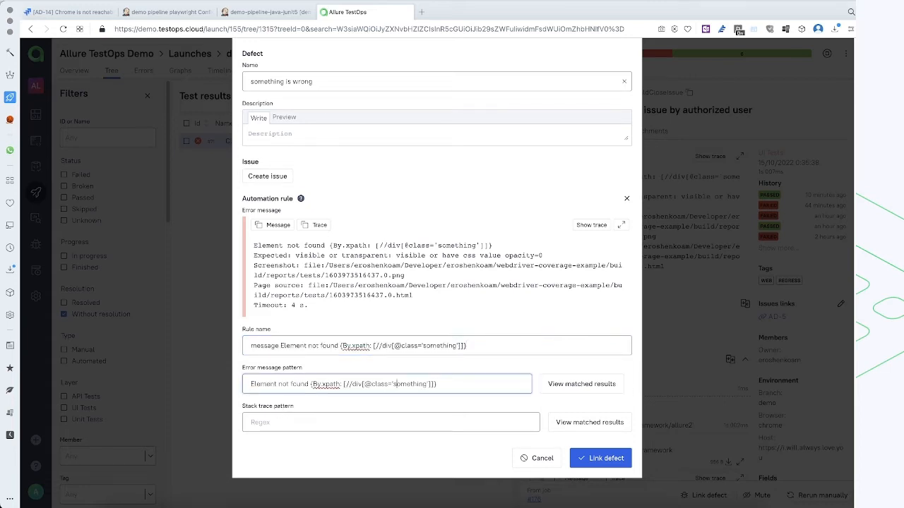
left_click(311, 384)
left_click_drag(311, 384, 393, 384)
type(".*something.*")
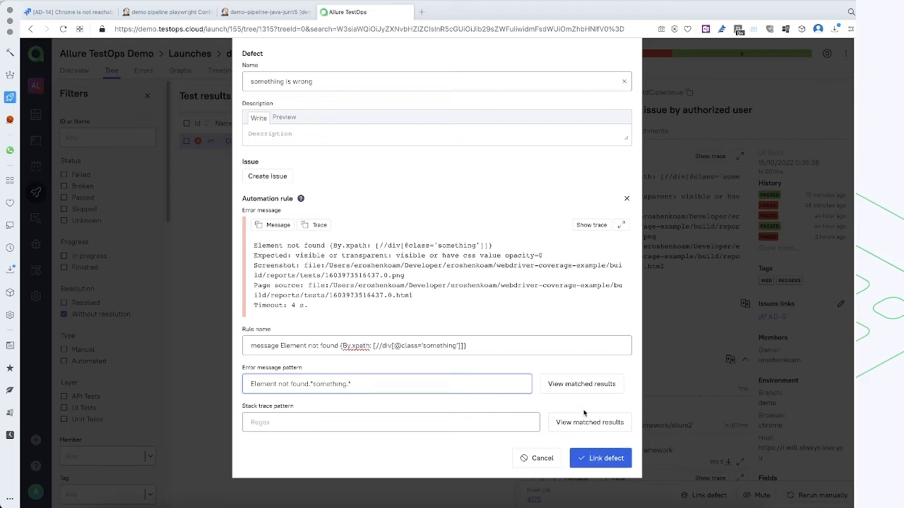
Check the results matched by the "Element not found" pattern, return to the form, and link the "something is wrong" defect.
left_click(576, 381)
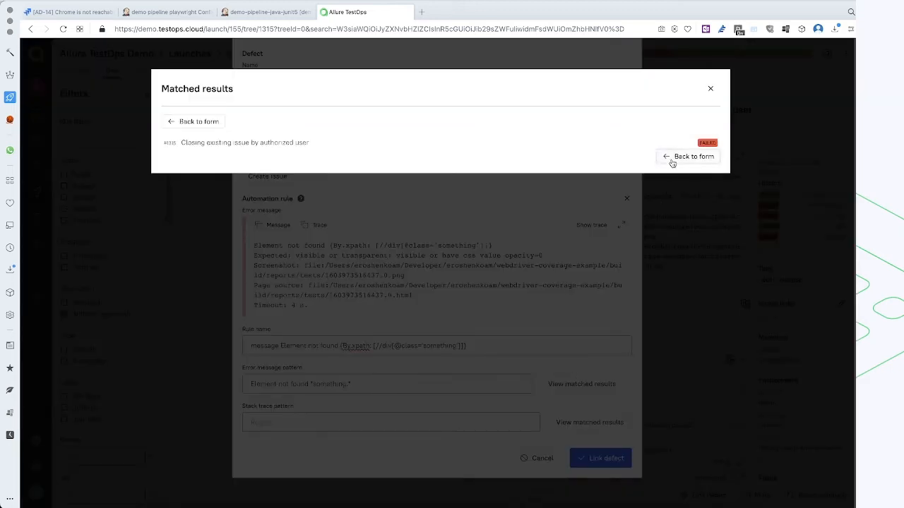
left_click(672, 159)
left_click(616, 458)
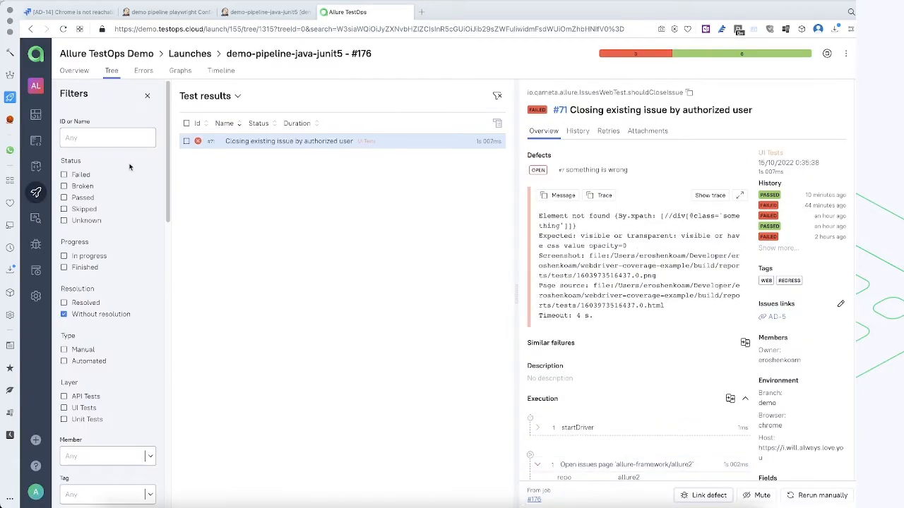
Check the overview of launch #176, return to the list of launches, and close launch #176.
left_click(74, 72)
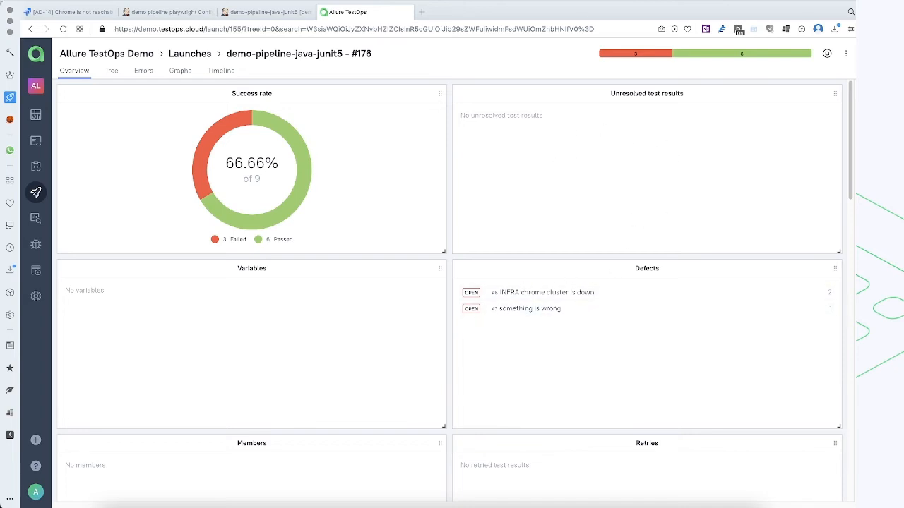
left_click(35, 192)
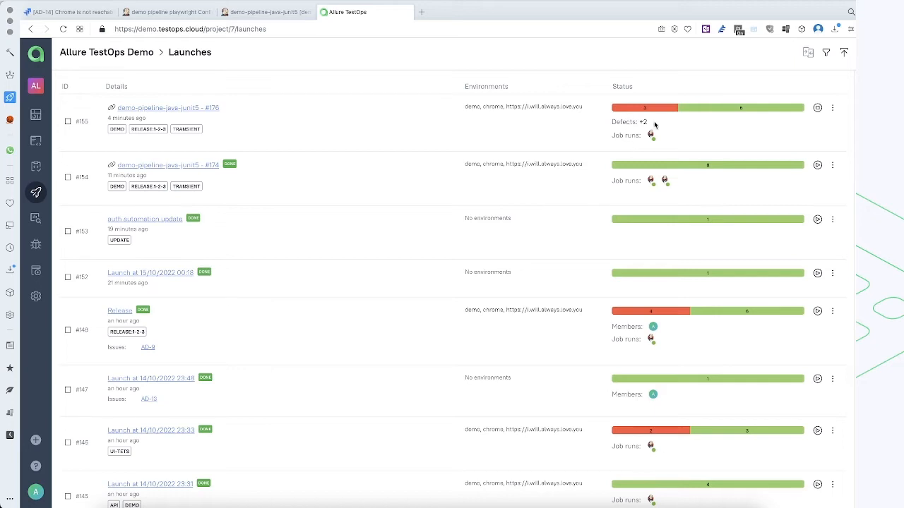
left_click(817, 108)
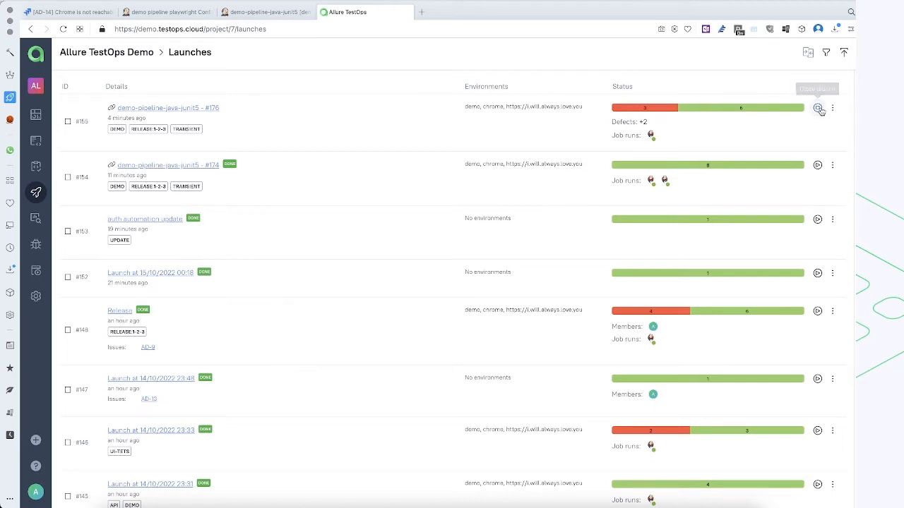
Switch to Jenkins and start a new parameterized build of demo-pipeline-java-junit5 with the preset parameters.
left_click(266, 14)
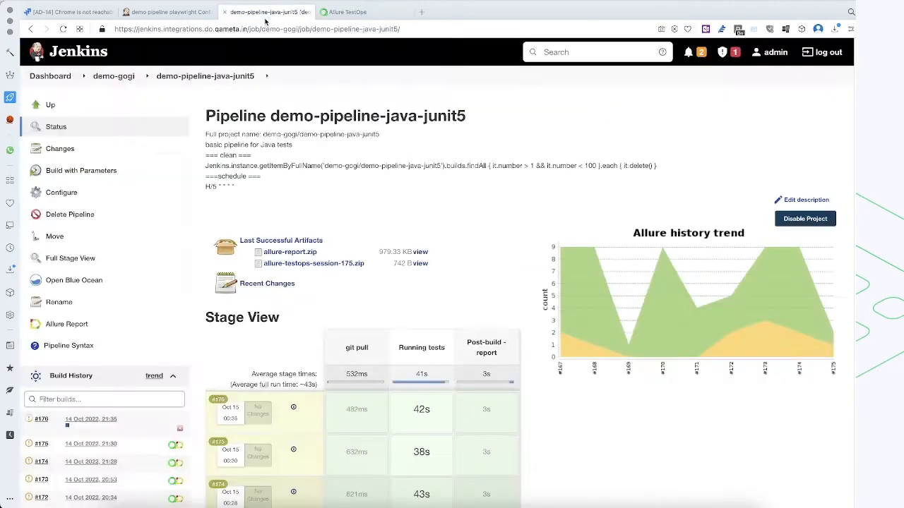
left_click(64, 170)
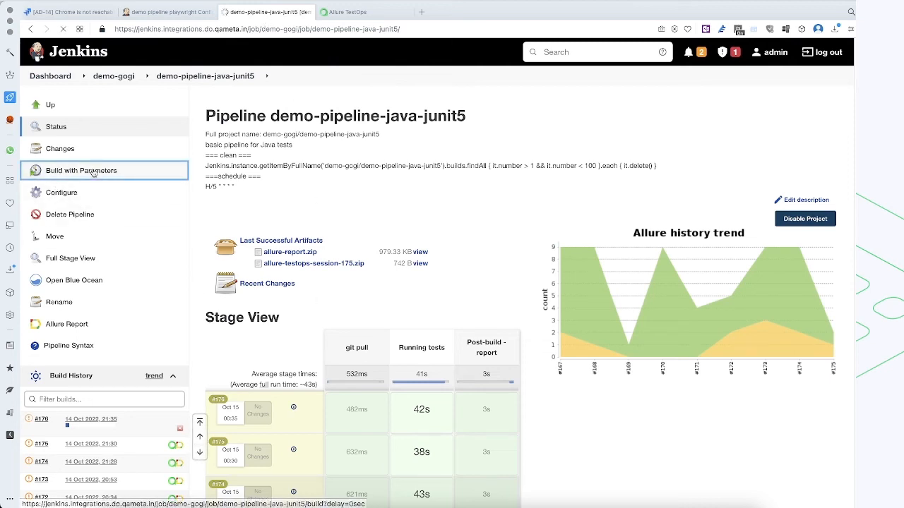
left_click(227, 304)
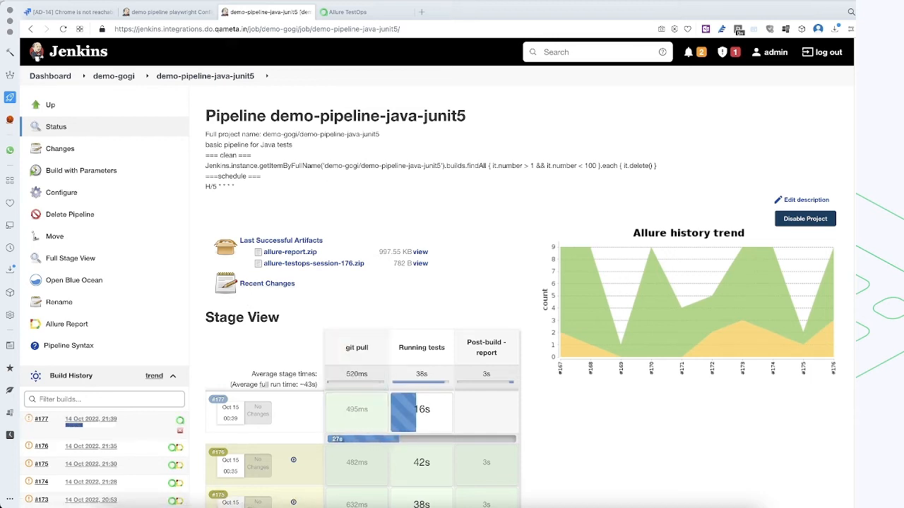
Switch back to Allure TestOps, open launch demo-pipeline-java-junit5 - #177, and open its unresolved result "Adding note to advertisement".
key("ctrl+Tab")
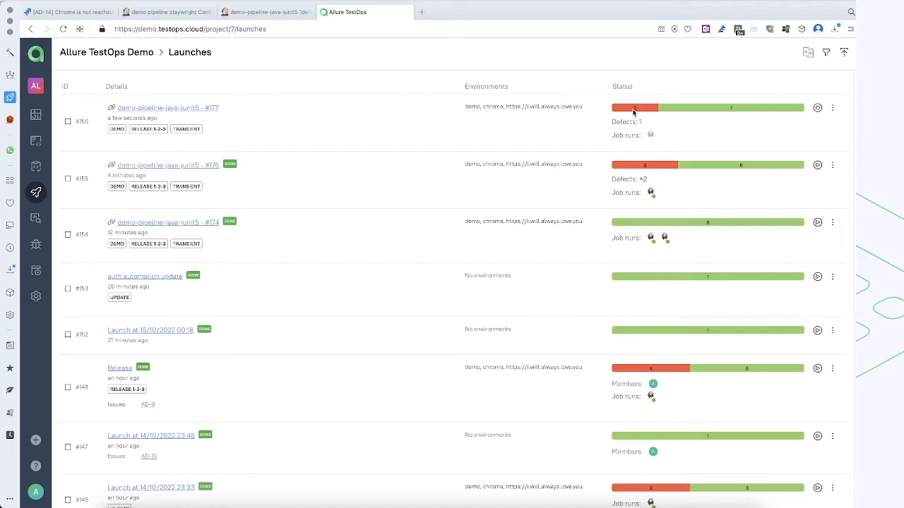
mouse_move(634, 112)
left_click(162, 113)
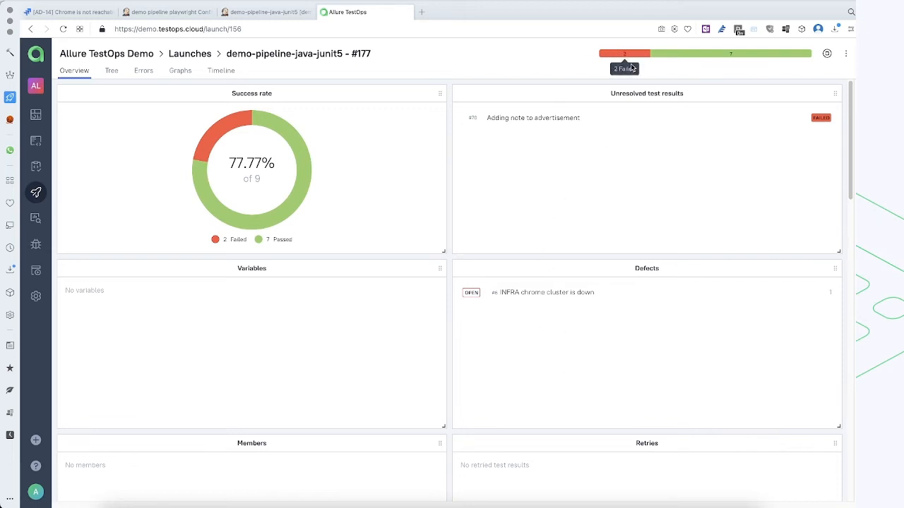
left_click(513, 119)
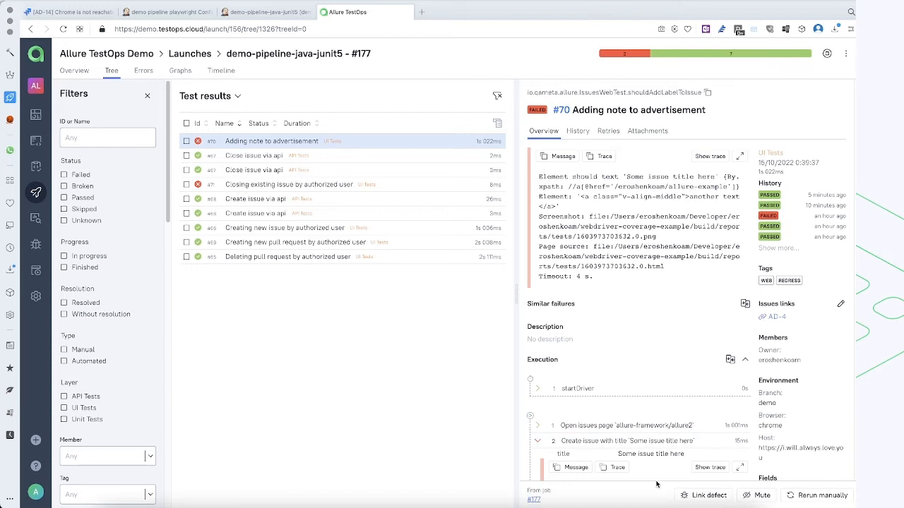
Start linking the failed result "Adding note to advertisement" to a new defect named "ads widget is not present on the page".
left_click(713, 495)
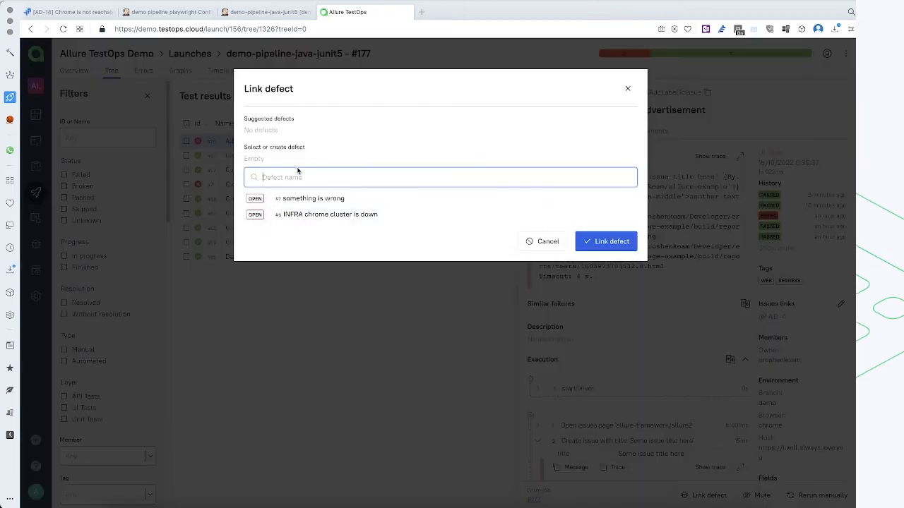
type("isi")
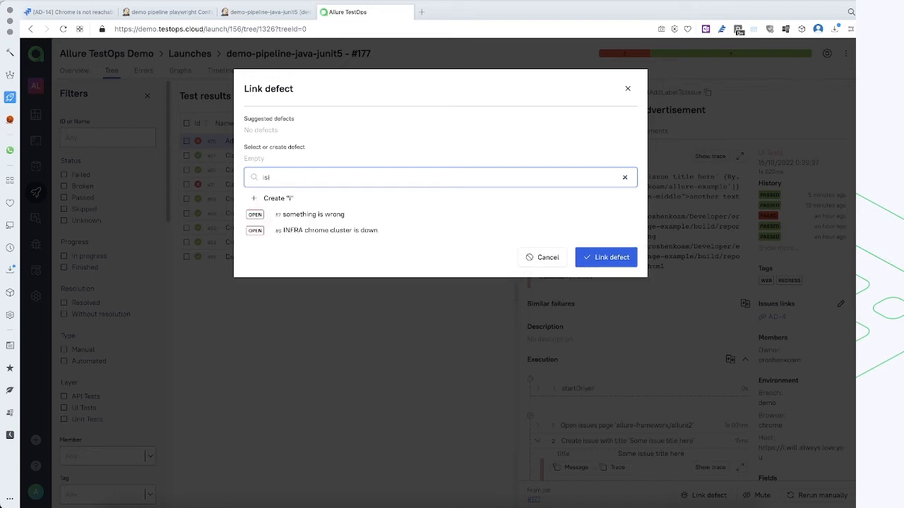
type("ads ")
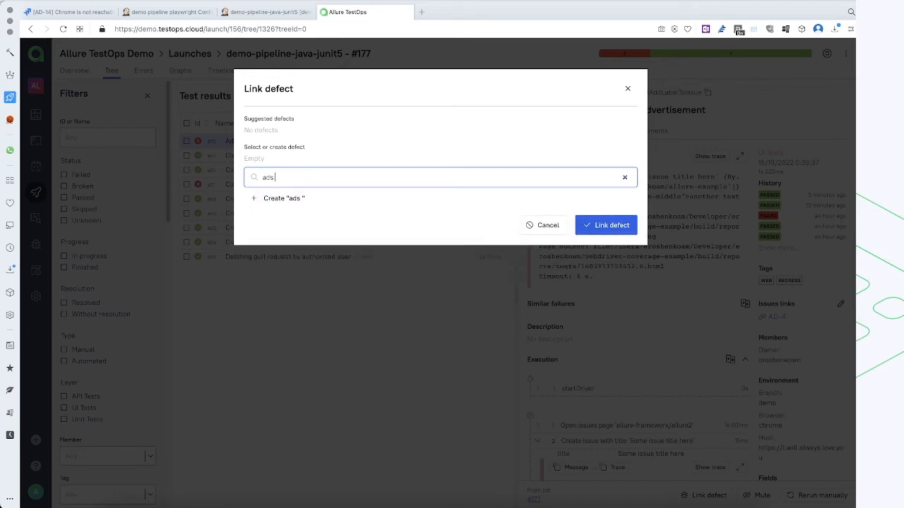
type("widget i")
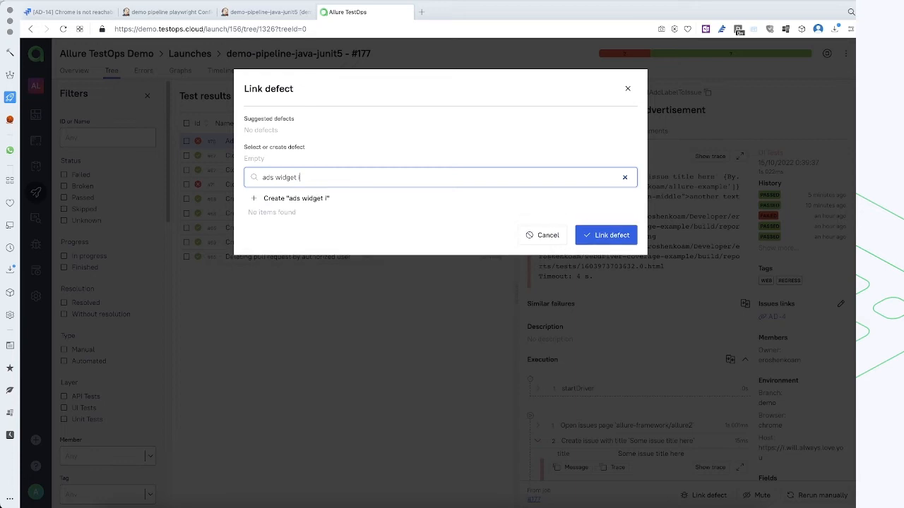
type("s not pres")
type("ent on ")
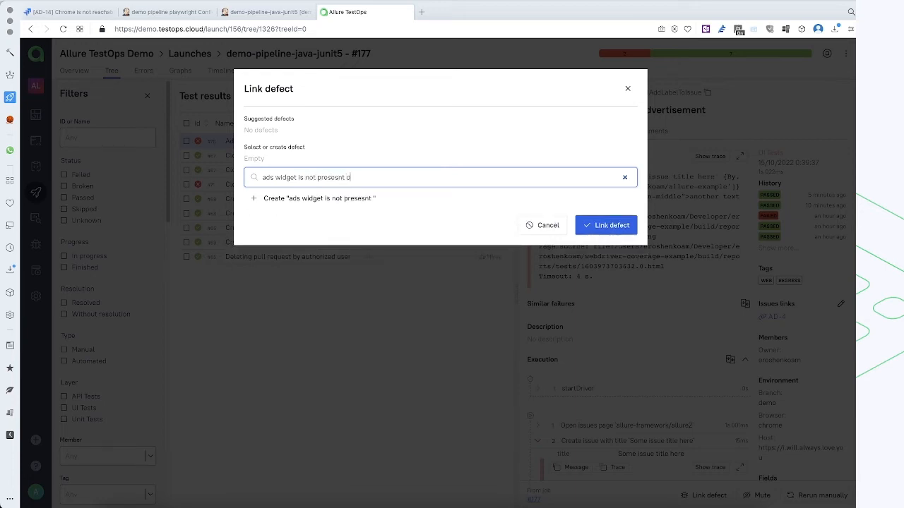
type("th")
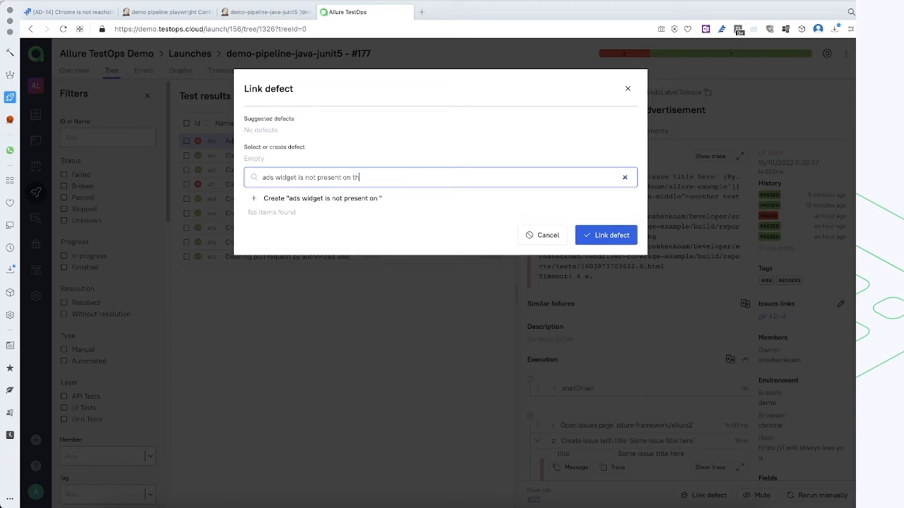
type("e pahe")
key("BackSpace")
type("ge")
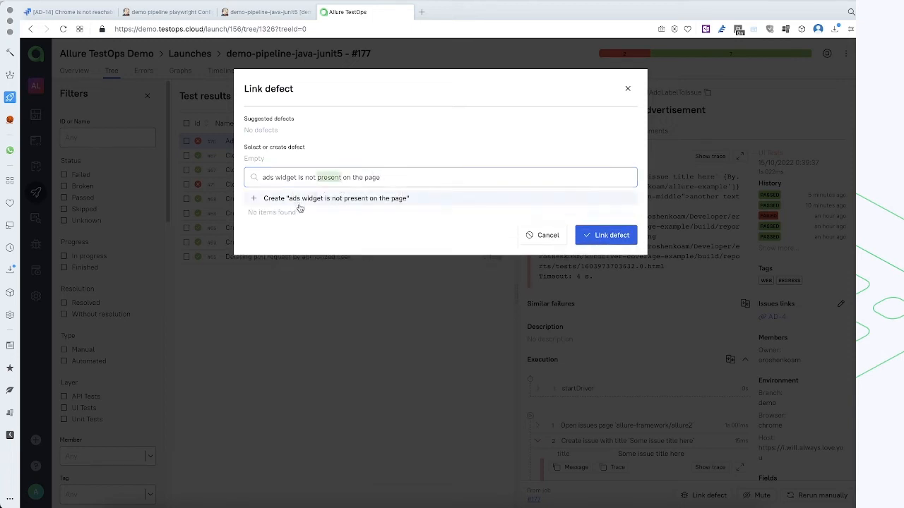
left_click(299, 200)
Add an automation rule to the defect, named "message" followed by the copied "Element should text 'Some issue title here'" sentence with its xpath.
left_click(286, 284)
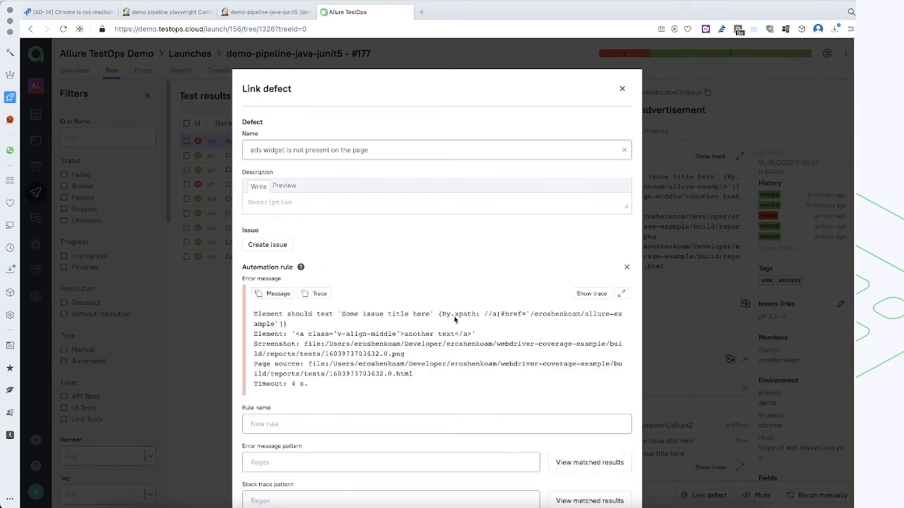
scroll(456, 319, "down", 1)
left_click_drag(253, 236, 290, 251)
key("ctrl+c")
left_click(291, 346)
type("message")
key("ctrl+v")
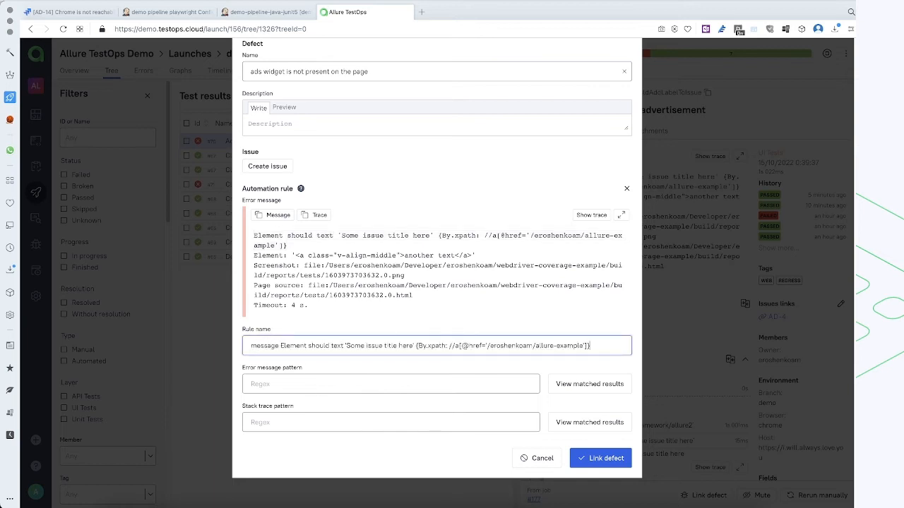
Set the error message pattern to "Element should text.*Some issue title here.*allure-example.*", review its matched results, and return to the form.
left_click(274, 385)
key("ctrl+v")
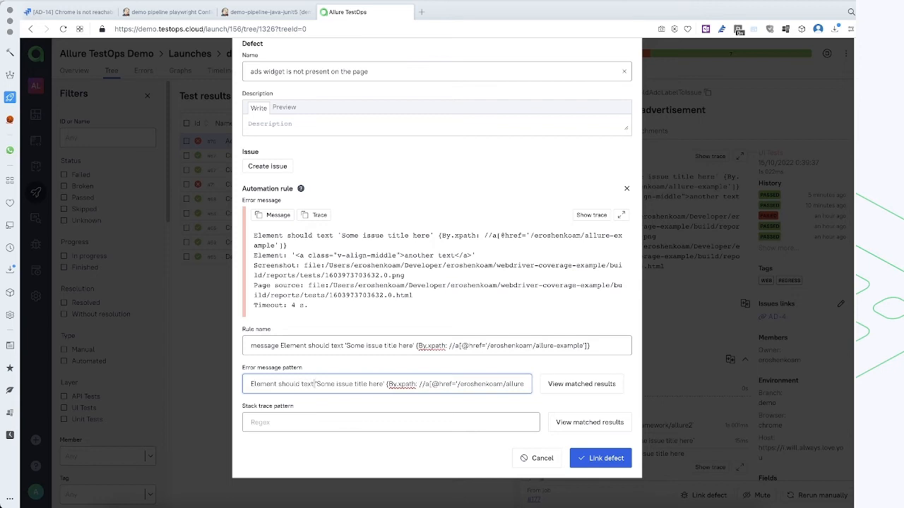
type(".*")
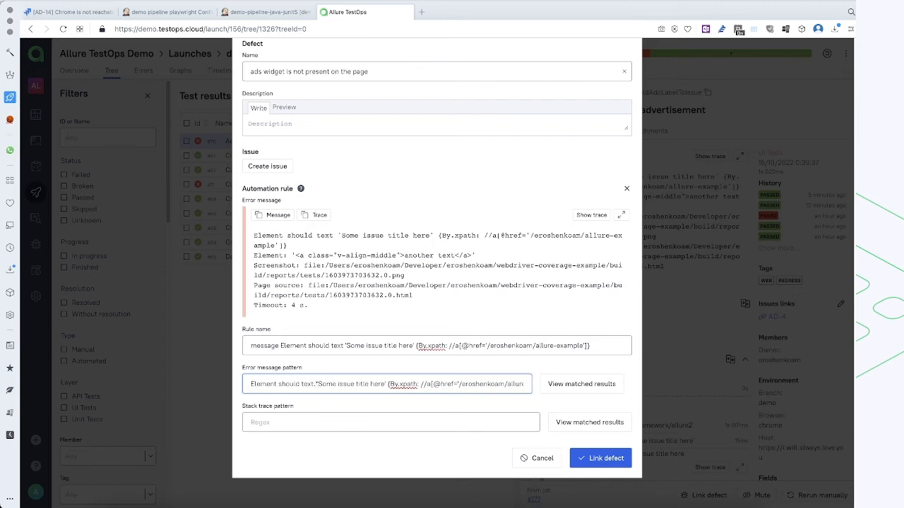
left_click_drag(387, 384, 522, 384)
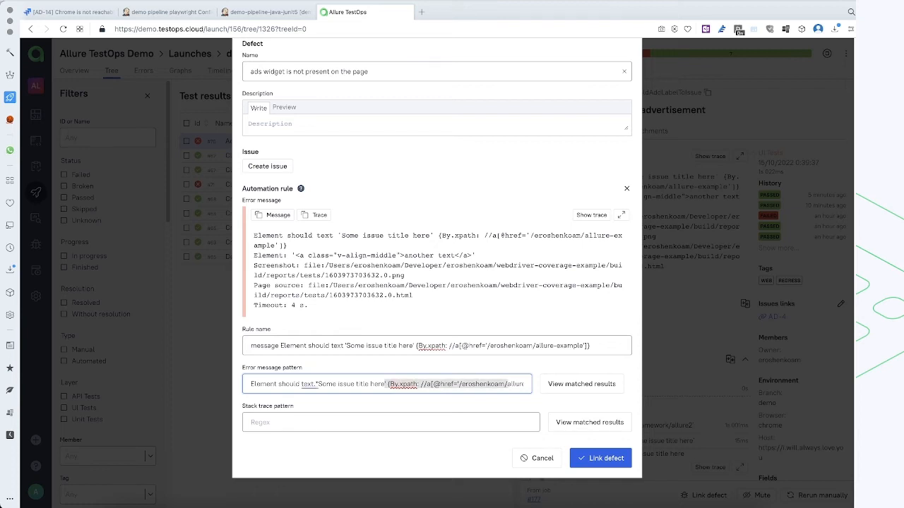
type(".*")
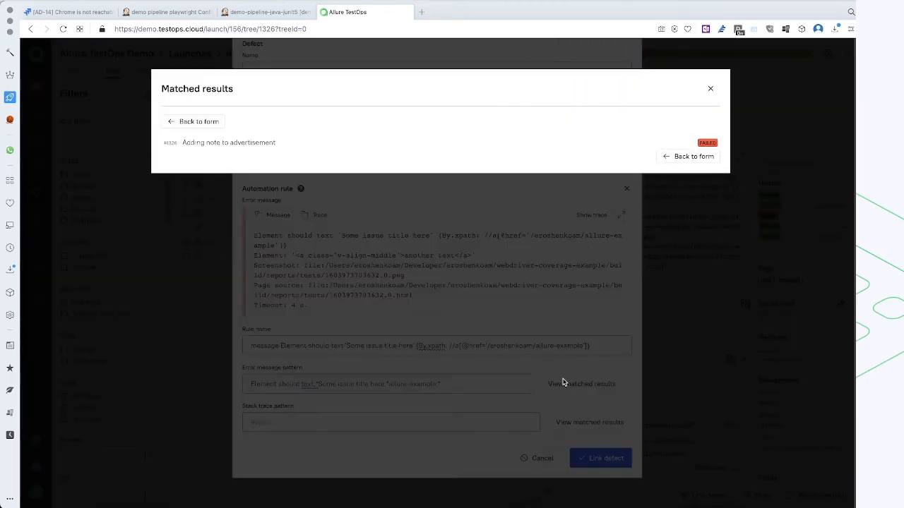
left_click(563, 384)
left_click(689, 157)
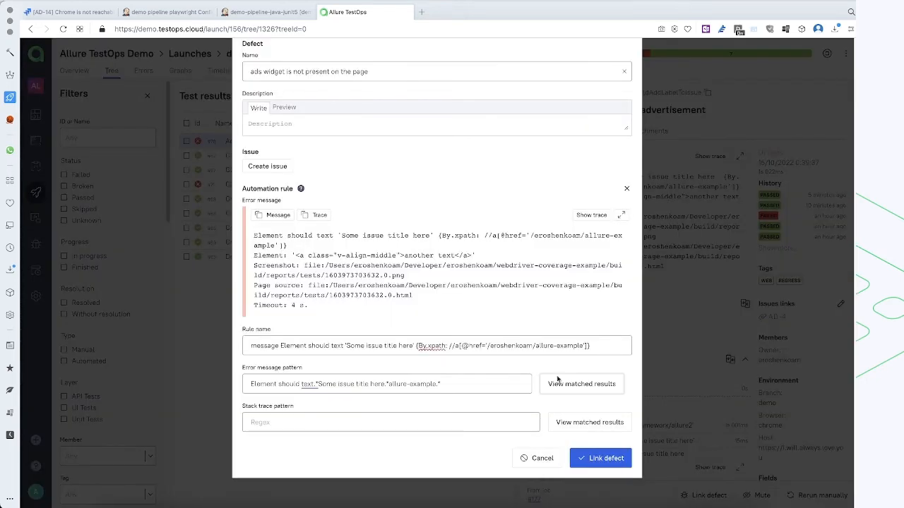
Link the failed result to the new defect, check the launch overview, and close launch demo-pipeline-java-junit5 - #177.
left_click(593, 459)
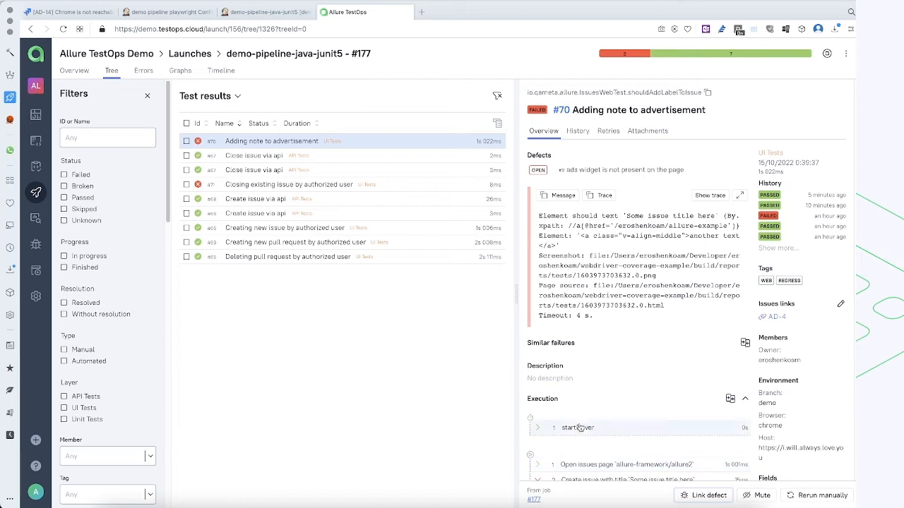
left_click(74, 70)
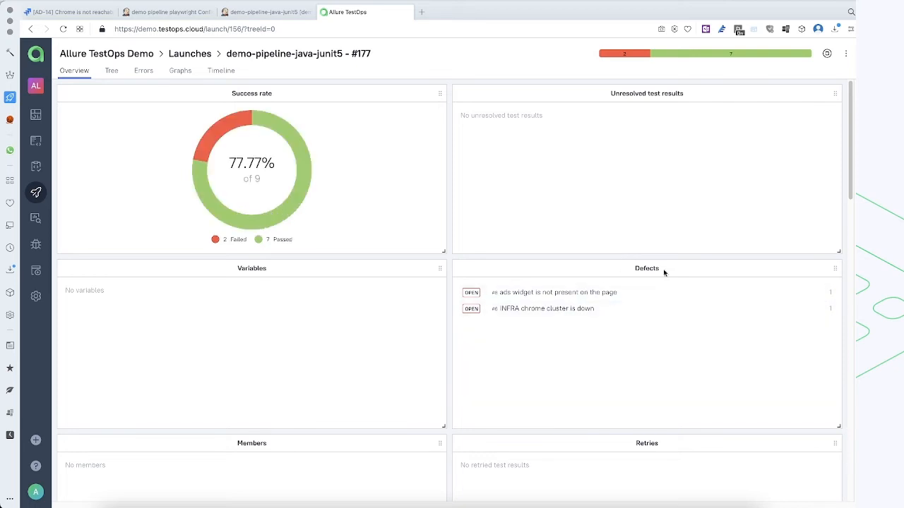
left_click(827, 53)
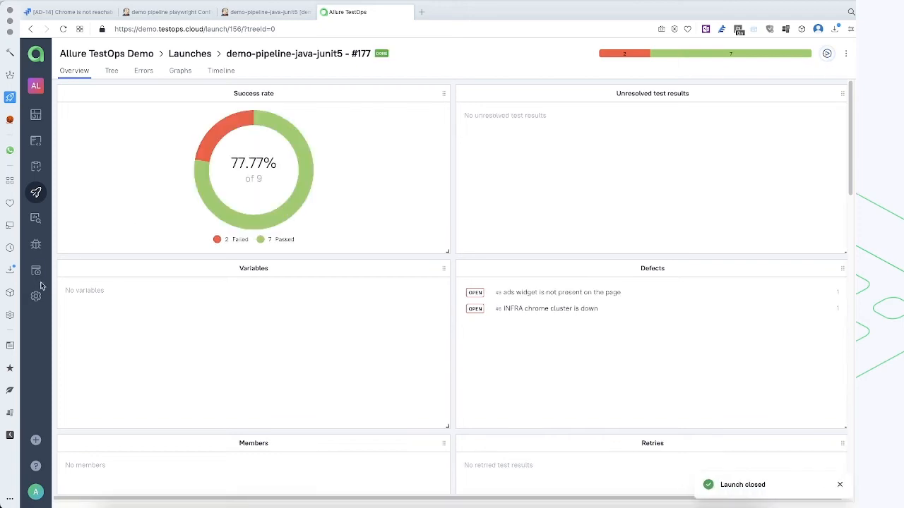
Open the defect "INFRA chrome cluster is down" and start linking an issue to it from the Jira Server tracker.
left_click(35, 272)
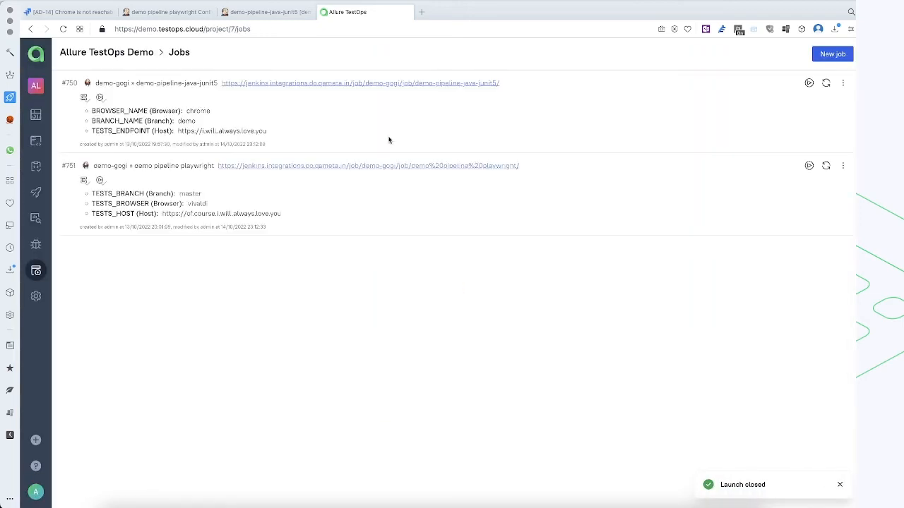
left_click(36, 244)
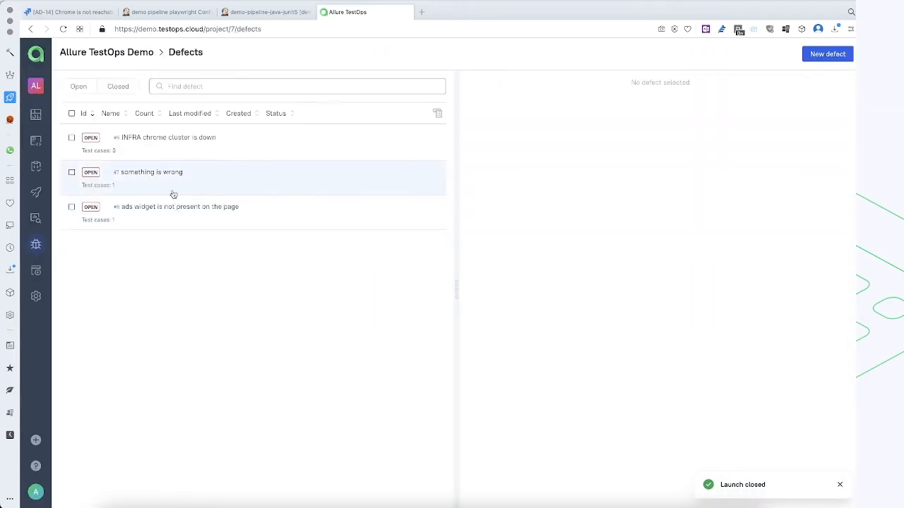
left_click(162, 147)
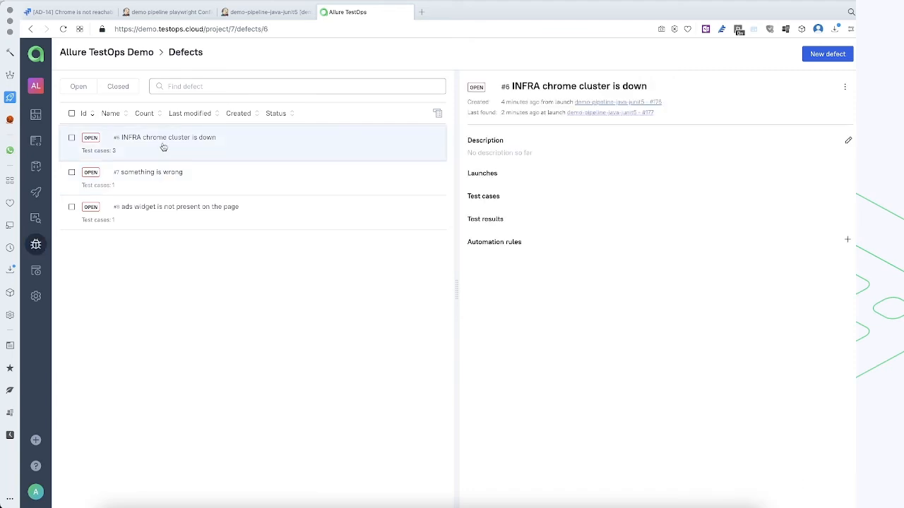
left_click(838, 87)
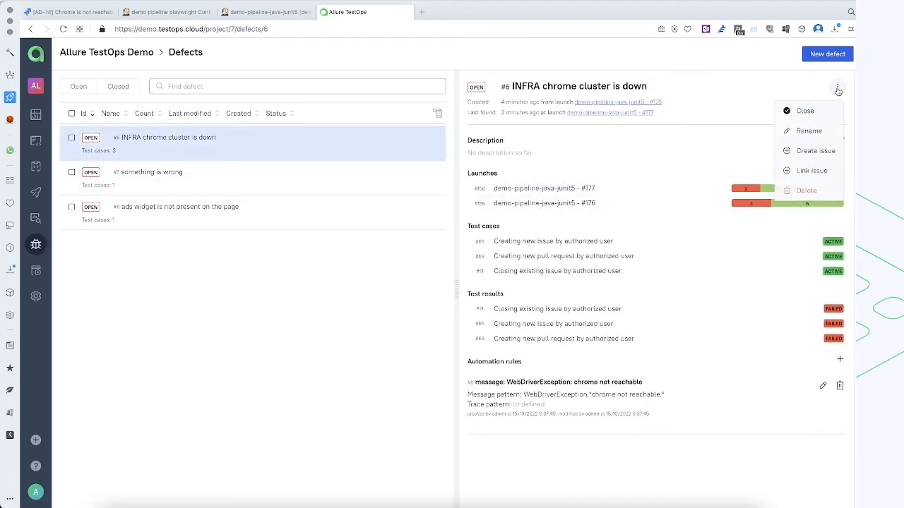
left_click(811, 172)
left_click(274, 134)
left_click(279, 157)
left_click(357, 137)
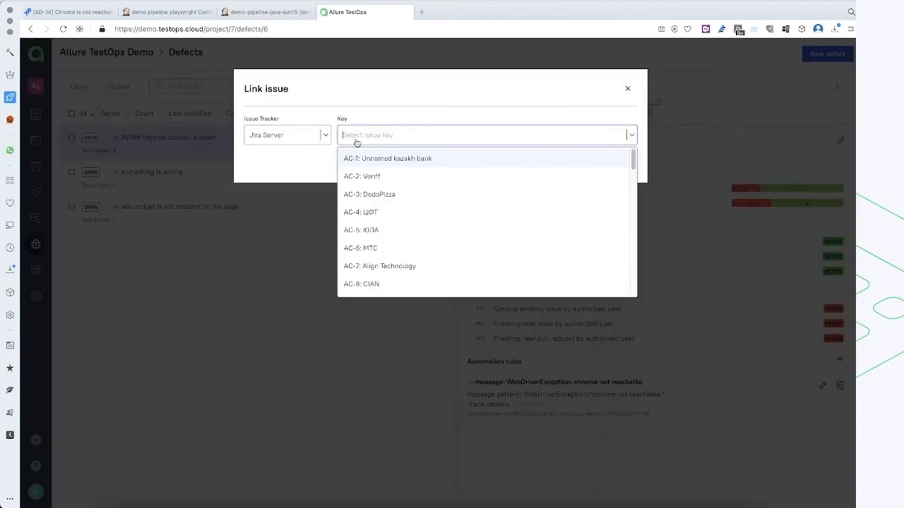
Search the issue keys for "cluster" and "chrome", and link issue "AD-14: Chrome is not reachable" to the defect.
type("cluster")
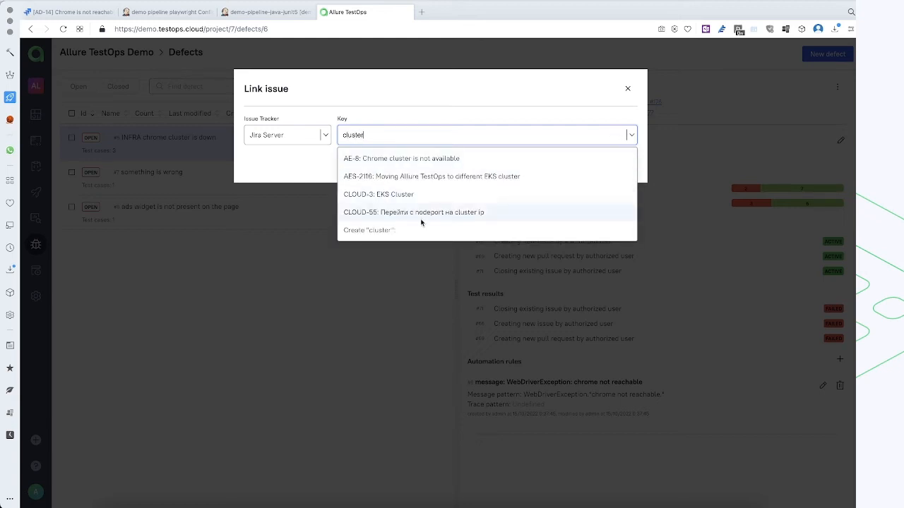
key("BackSpace")
key("BackSpace")
key("BackSpace")
key("BackSpace")
key("BackSpace")
key("BackSpace")
key("BackSpace")
type("chrome")
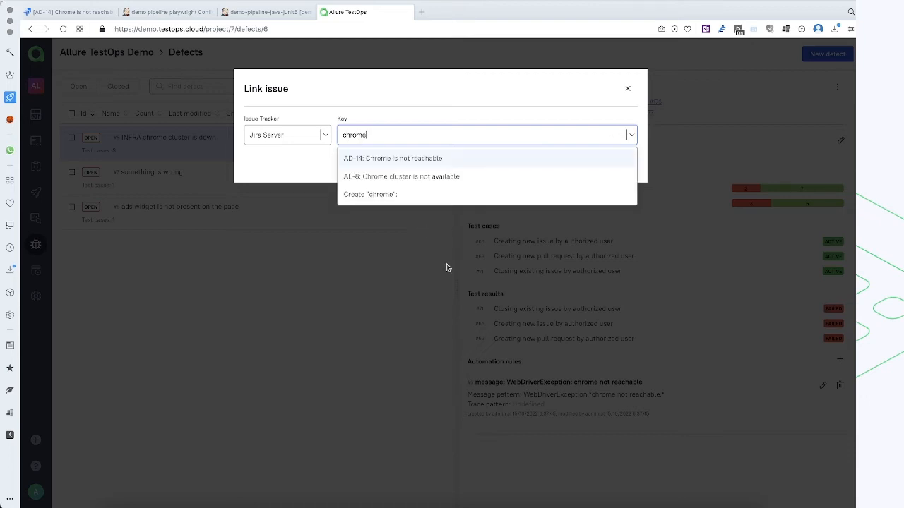
left_click(379, 158)
left_click(603, 165)
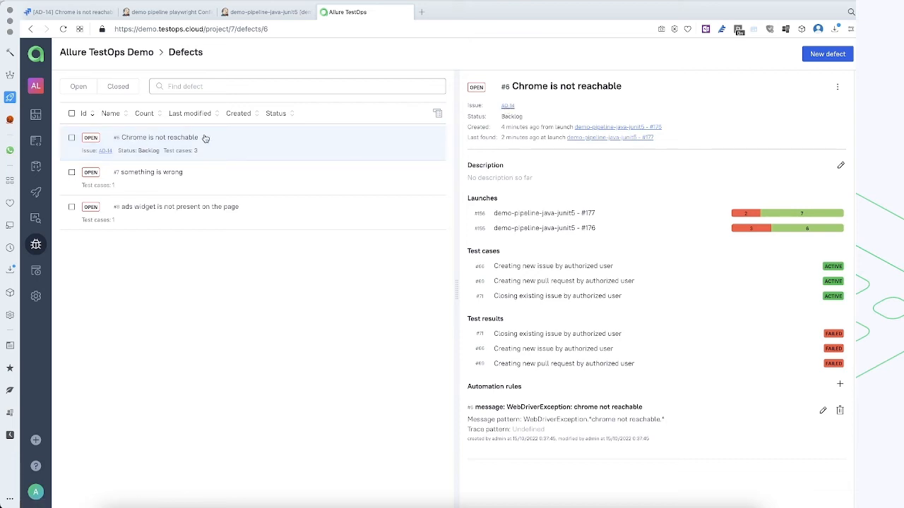
Open the linked issue AD-14 in Jira, set its status to Selected for Development, and reload the defect in Allure TestOps.
left_click(507, 107)
left_click(454, 12)
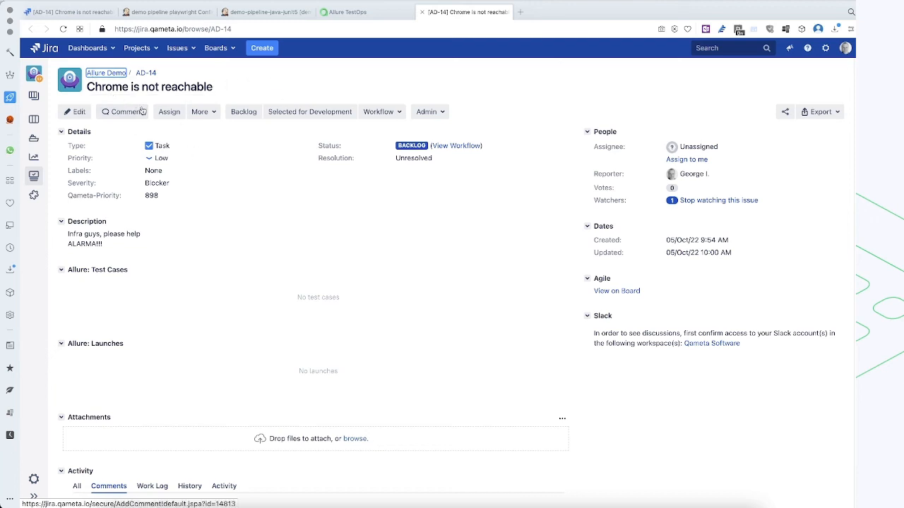
left_click(314, 113)
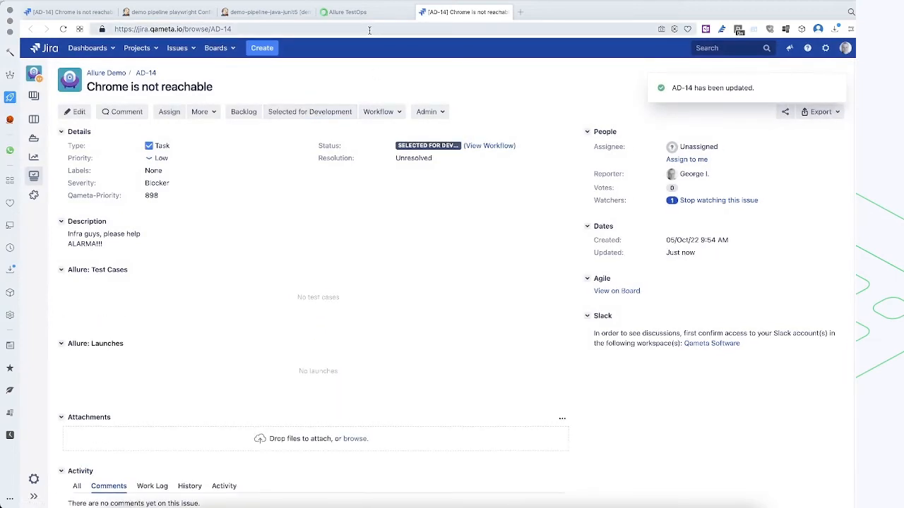
left_click(358, 15)
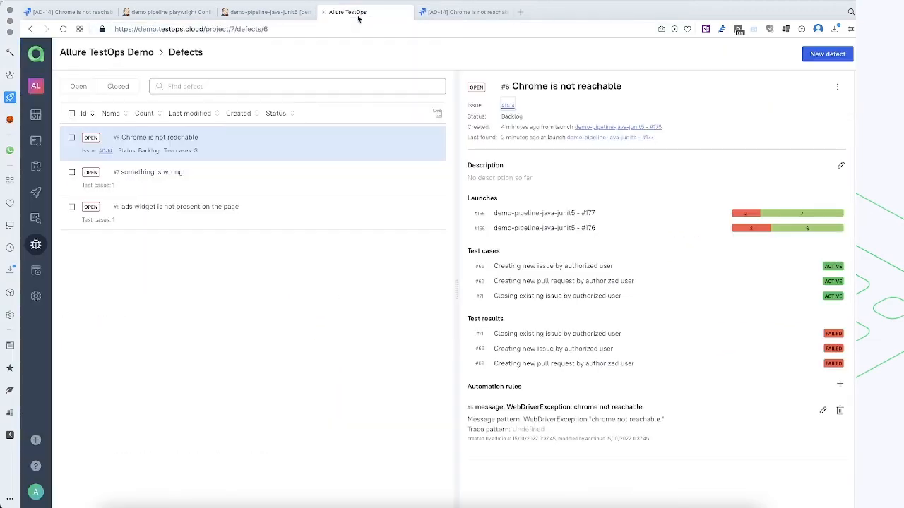
key("F5")
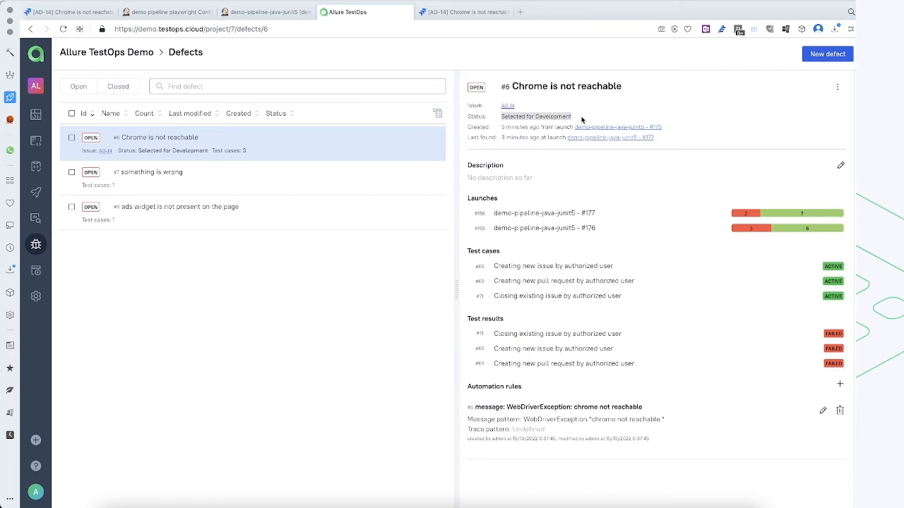
Compare the status of AD-14 in Jira and Allure TestOps, set the issue to Done in Jira, and reload the defect.
left_click(424, 12)
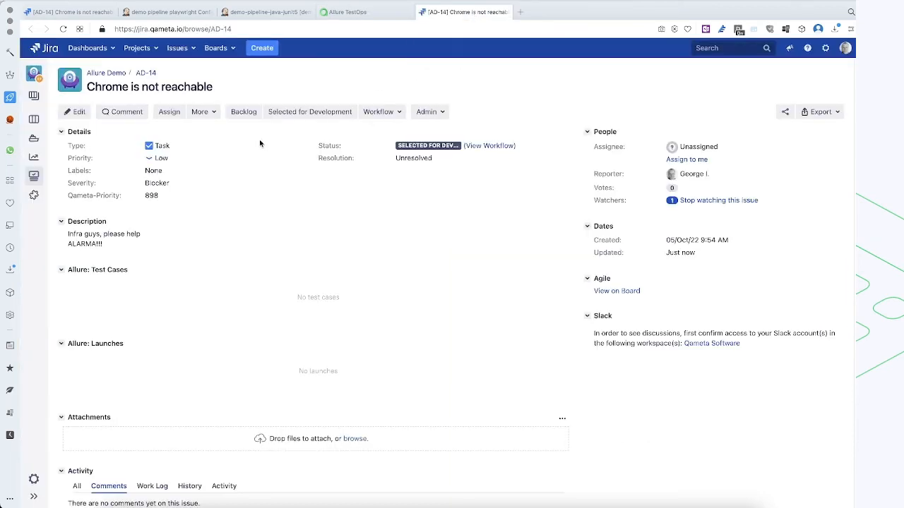
left_click(346, 12)
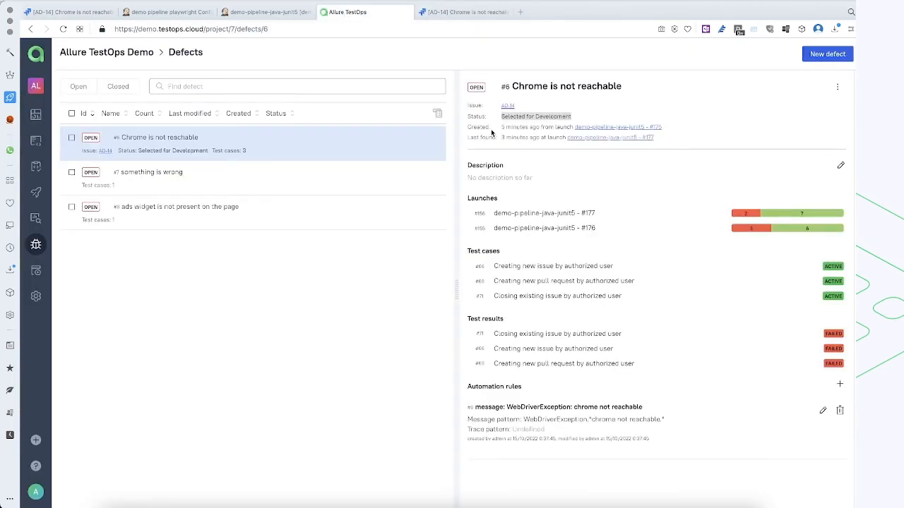
left_click(424, 12)
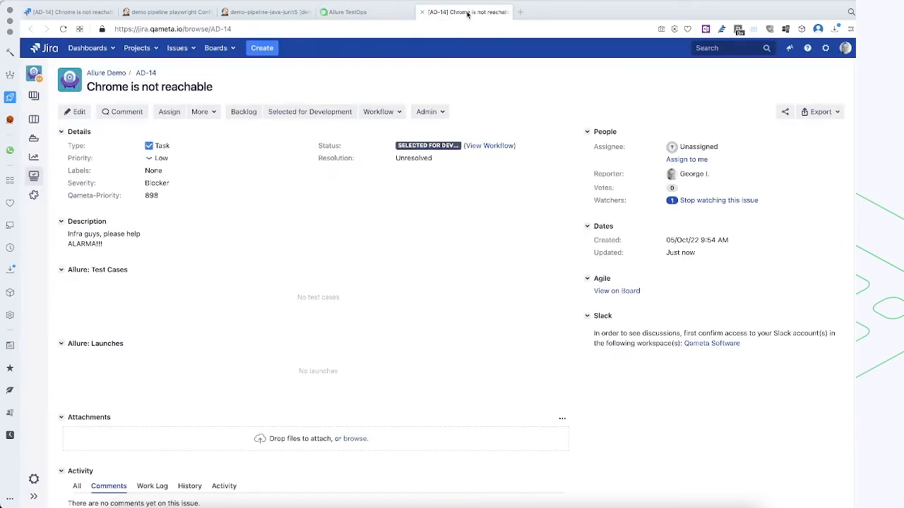
left_click(391, 118)
left_click(380, 146)
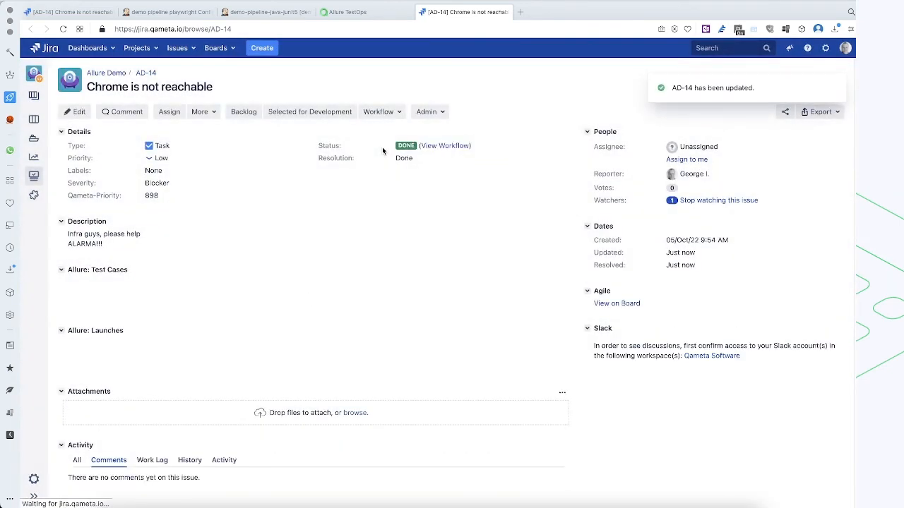
left_click(373, 13)
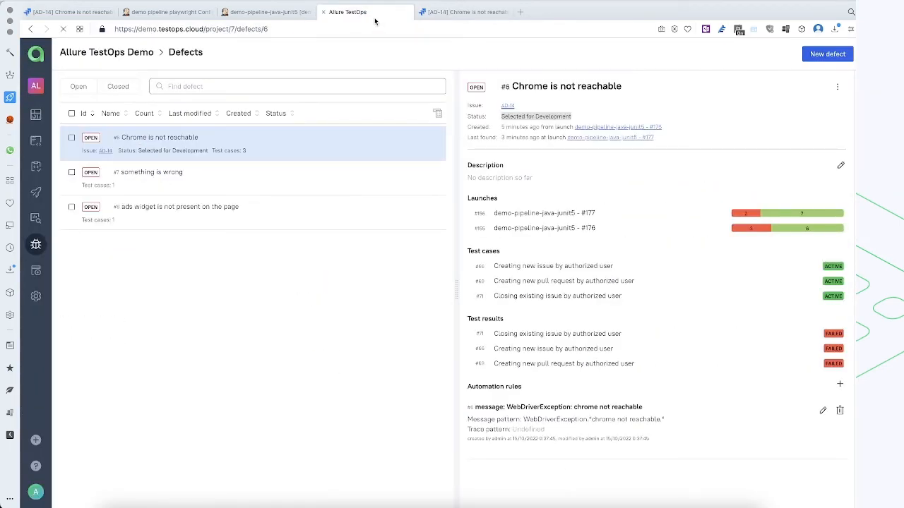
key("F5")
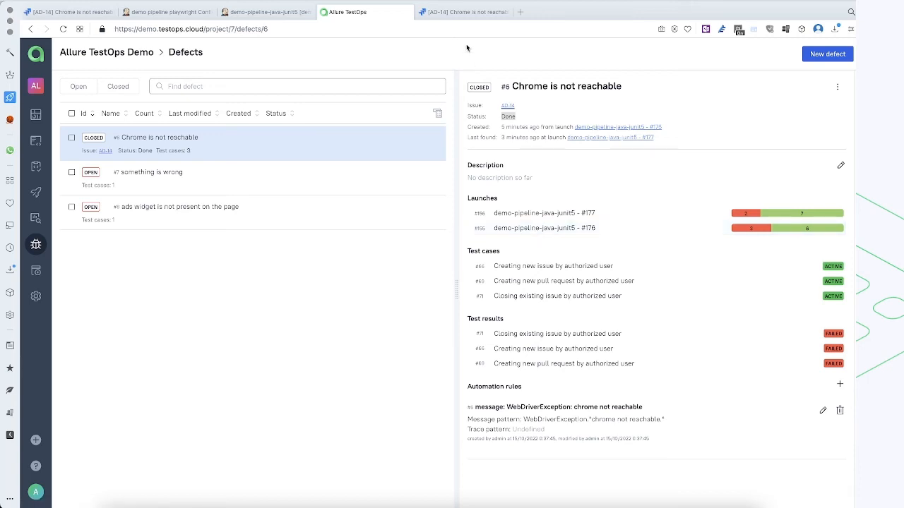
Move issue AD-14 back to Backlog in Jira and reload the defect page in Allure TestOps.
left_click(462, 12)
left_click(247, 115)
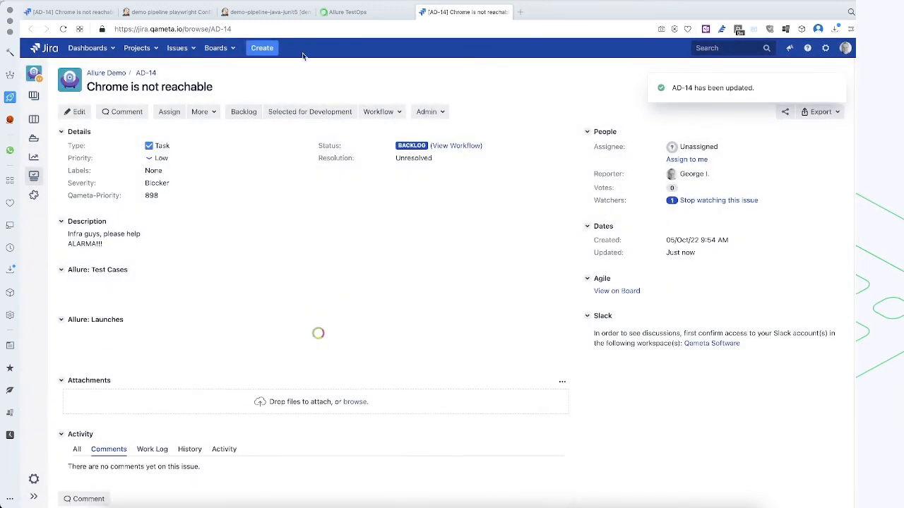
left_click(347, 12)
key("ctrl+r")
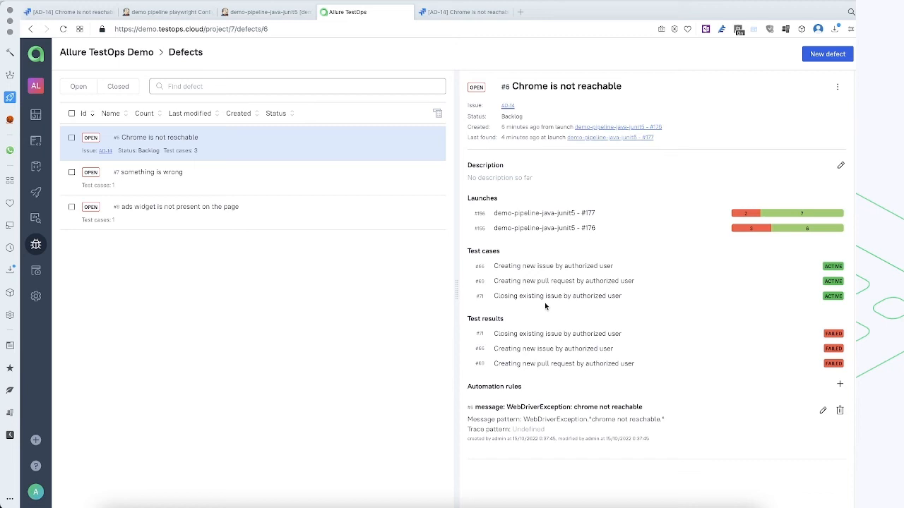
Switch to Jenkins and start a new parameterized build of demo-pipeline-java-junit5 with its default parameters.
left_click(226, 12)
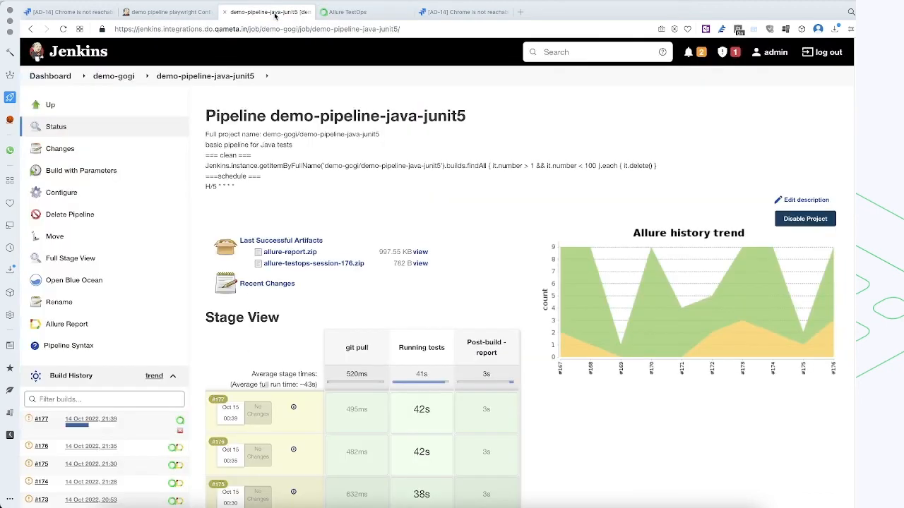
left_click(67, 173)
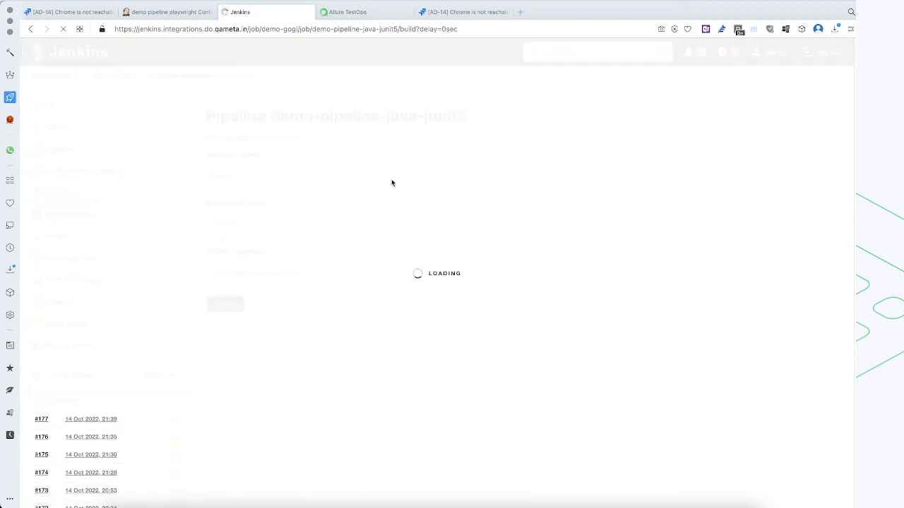
left_click(226, 305)
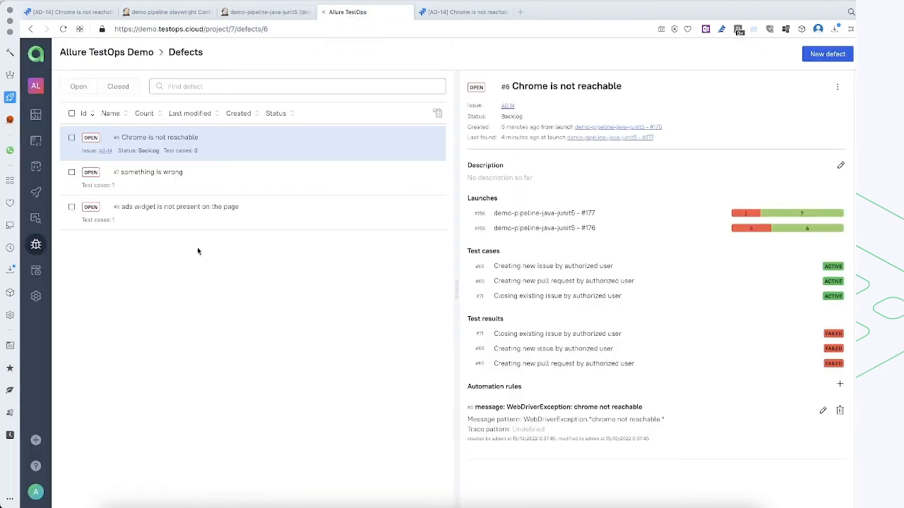
Open launch demo-pipeline-java-junit5 - #178 in Allure TestOps, examine its defects and test results tree, and hide the filters.
left_click(34, 196)
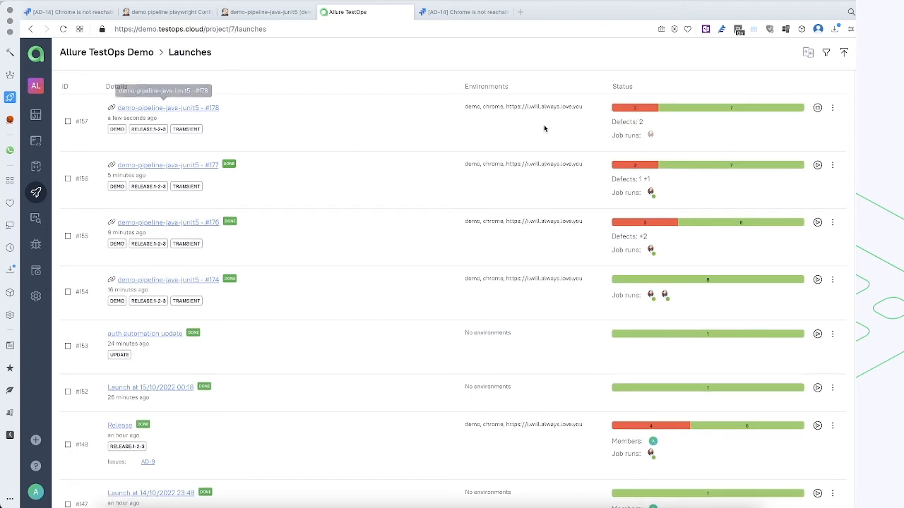
left_click(185, 110)
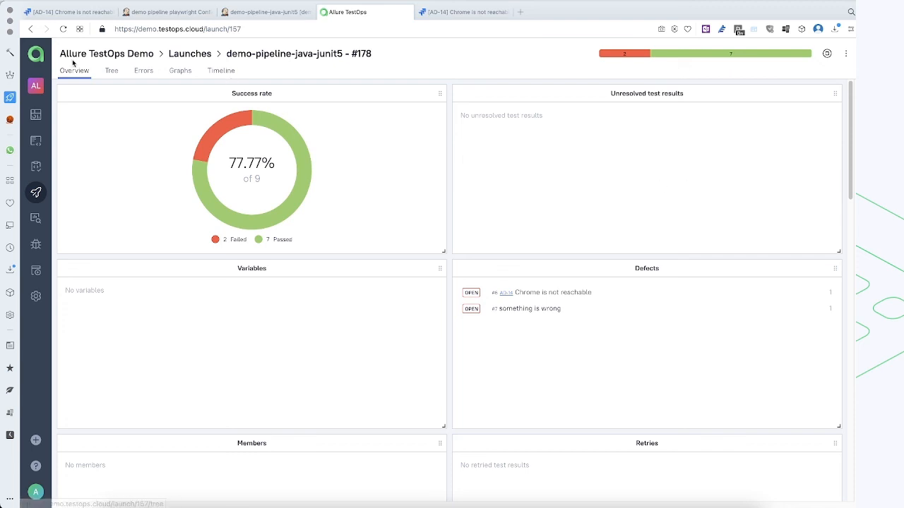
left_click(110, 71)
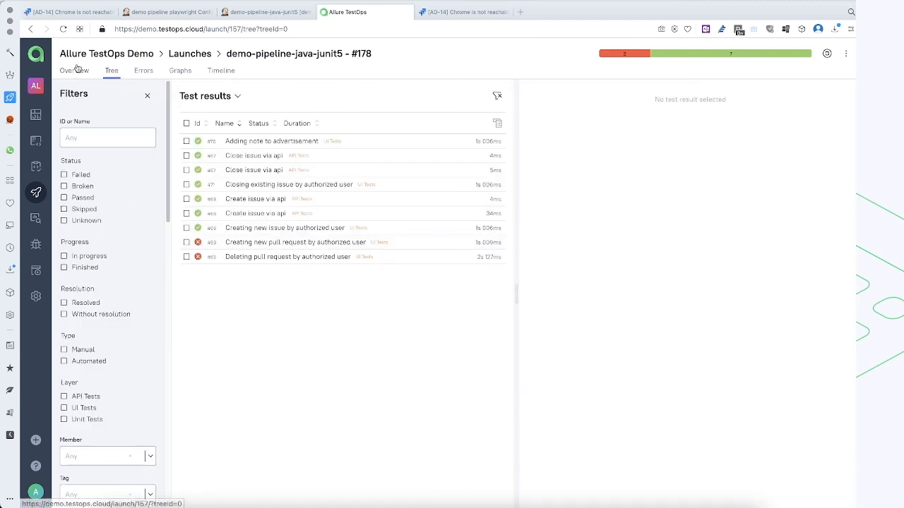
left_click(147, 98)
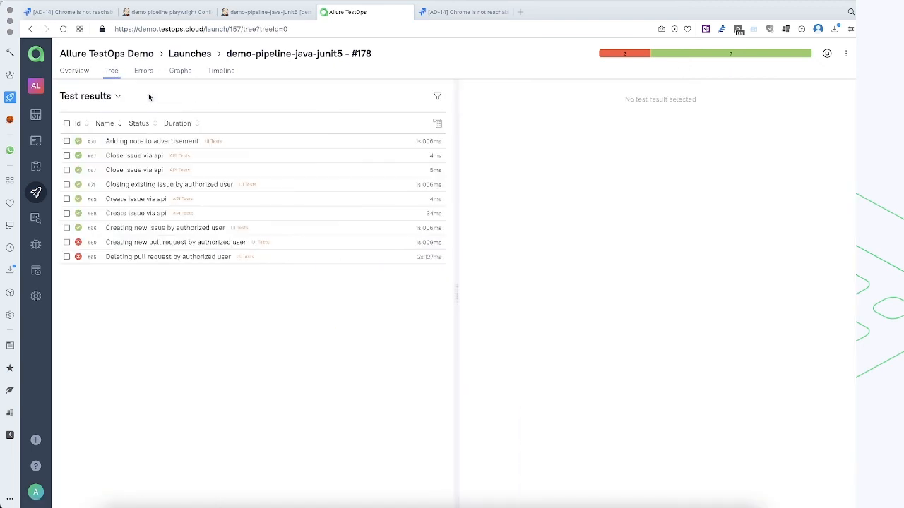